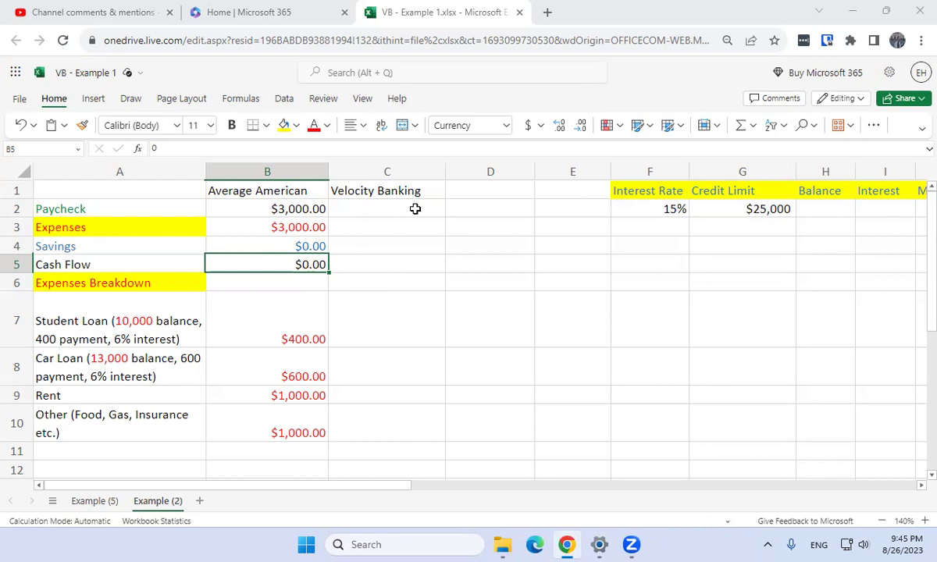
- Review the budget rows, then change the Expenses total in B3 to 3001
left_click(391, 201)
left_click(288, 187)
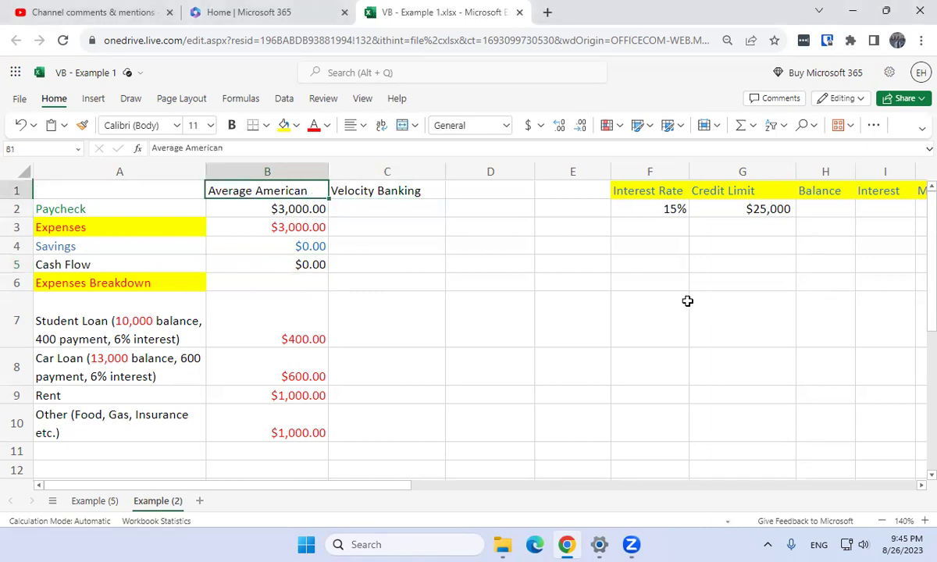
key("Down")
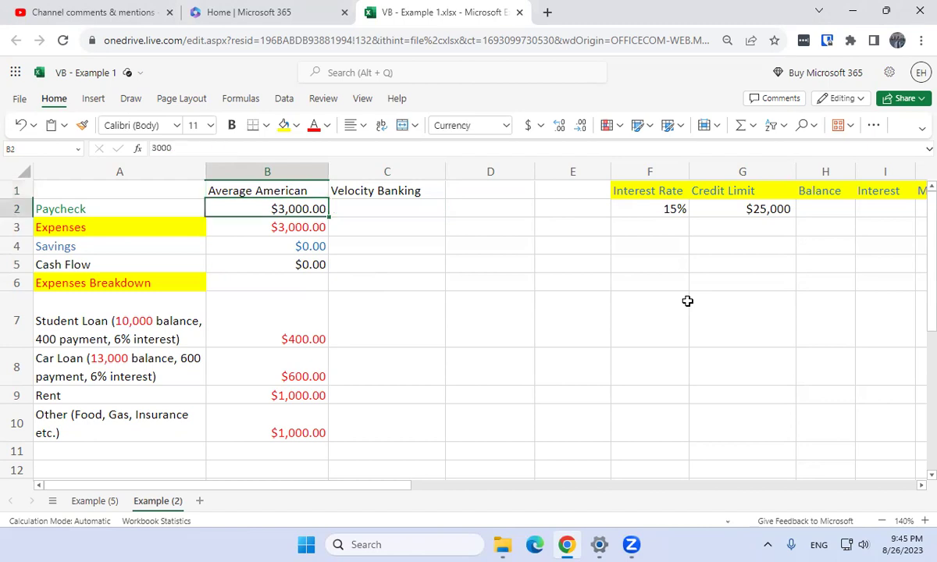
key("Down")
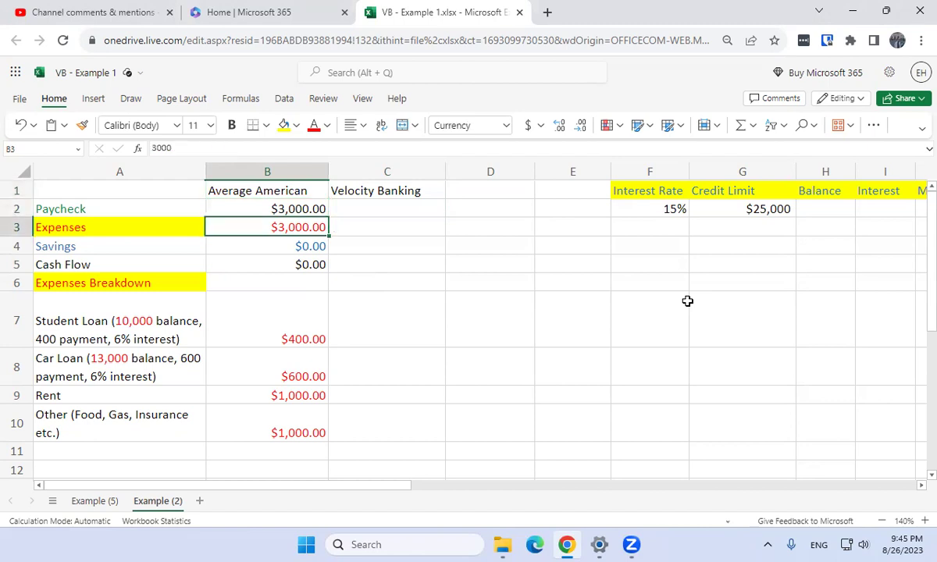
key("Down")
key("Down")
key("Down")
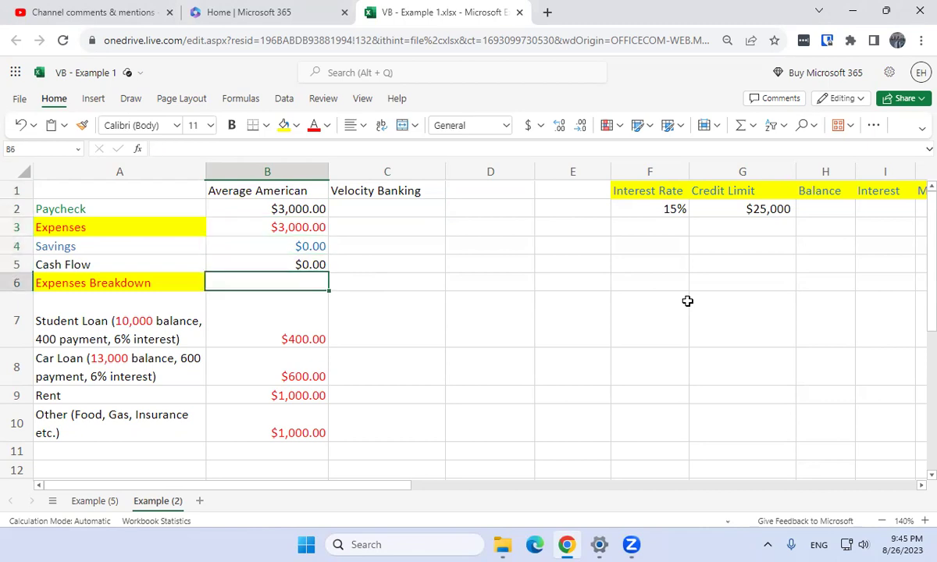
key("Down")
key("Left")
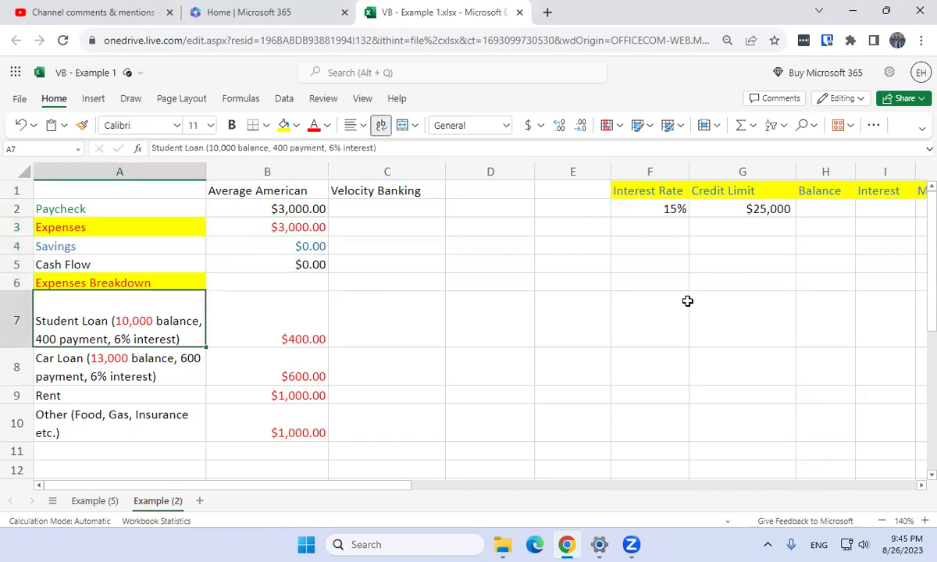
key("Down")
key("Right")
key("Up")
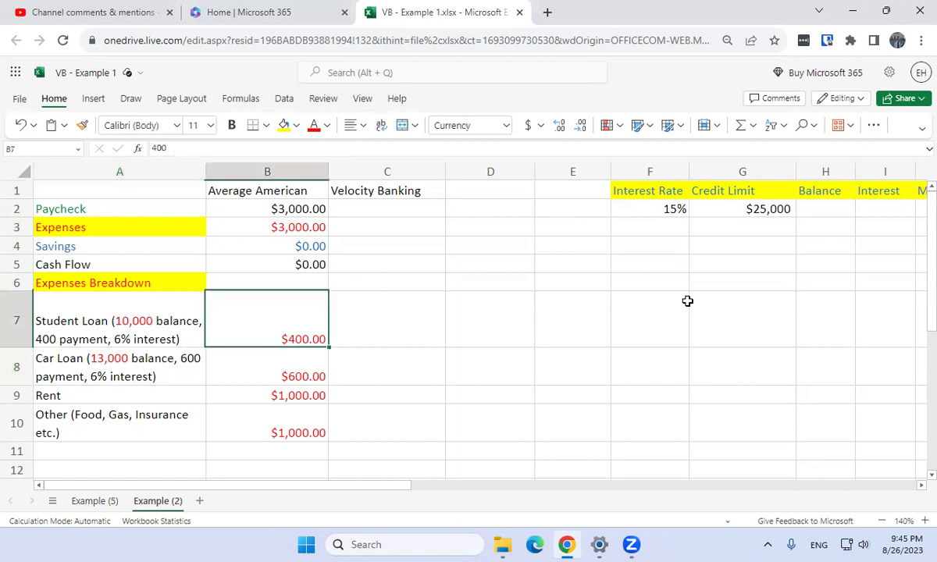
key("Down")
key("Up")
key("Down")
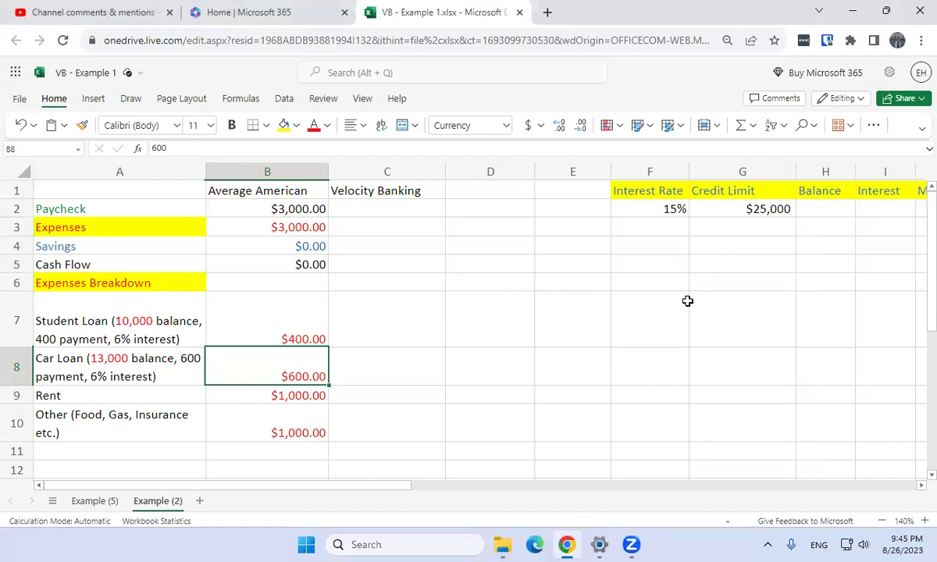
key("Down")
key("Left")
key("Right")
key("Down")
key("Left")
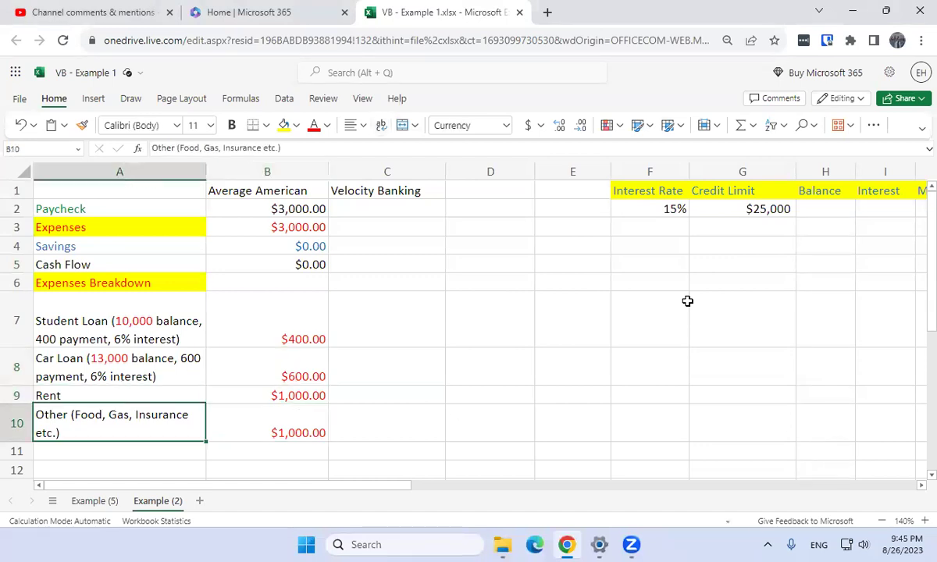
key("Up")
key("Up")
key("Up")
key("Up")
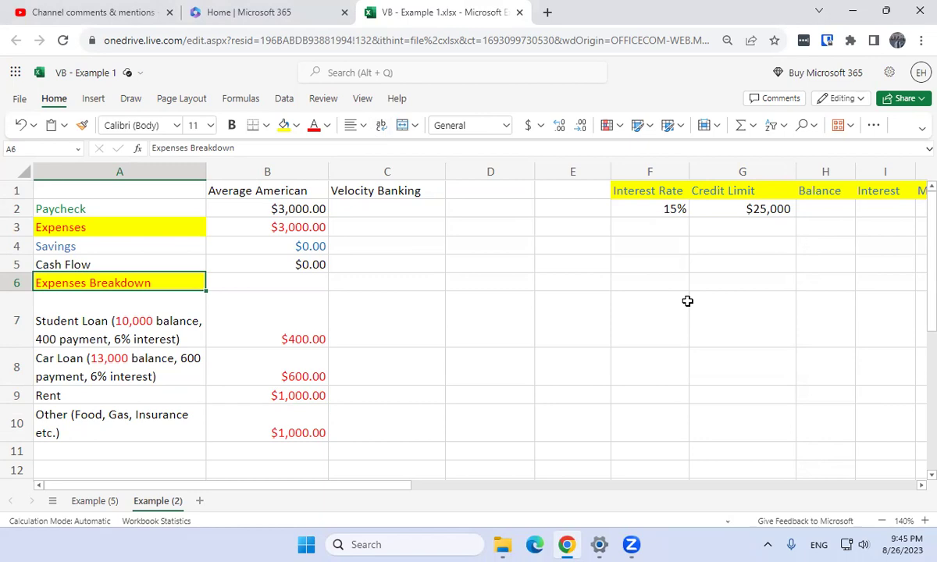
key("Down")
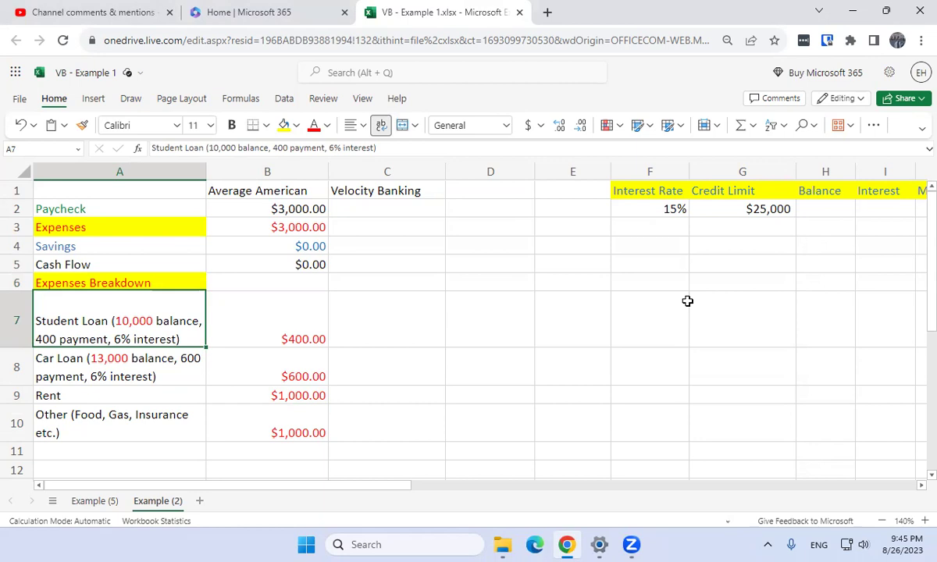
key("Right")
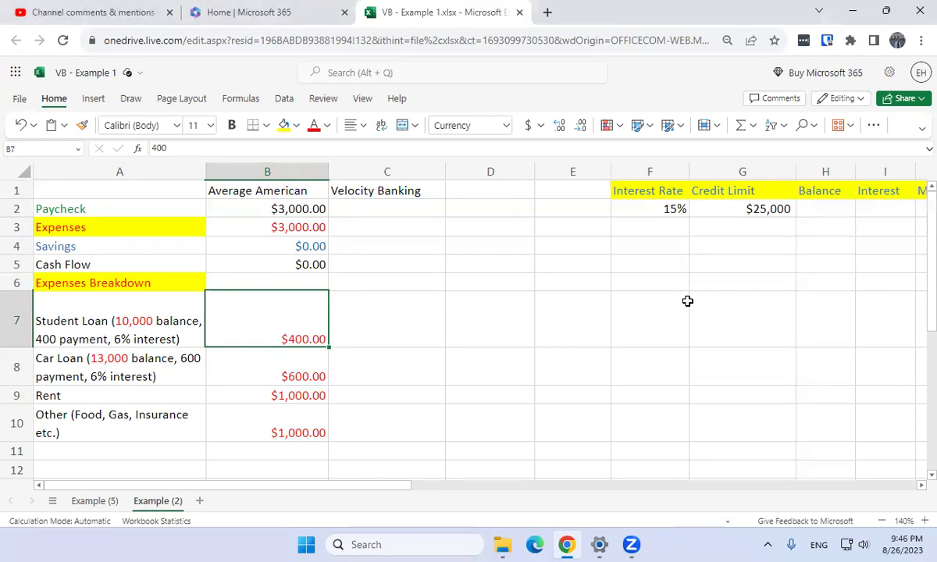
key("Up")
key("Up")
key("Up")
key("Up")
key("Up")
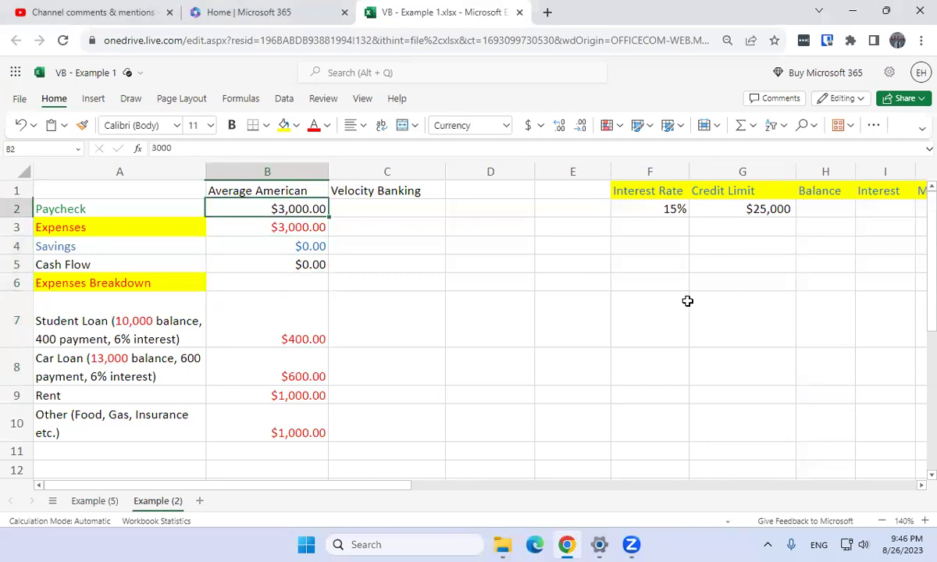
key("Down")
key("Down")
key("Down")
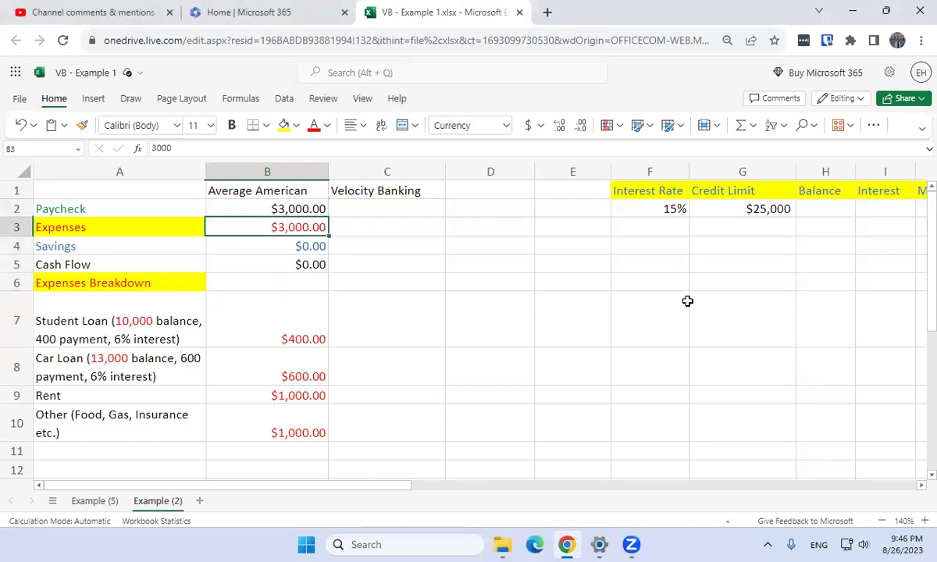
key("Up")
key("Up")
key("Up")
key("Down")
key("Down")
key("Down")
key("Down")
key("Down")
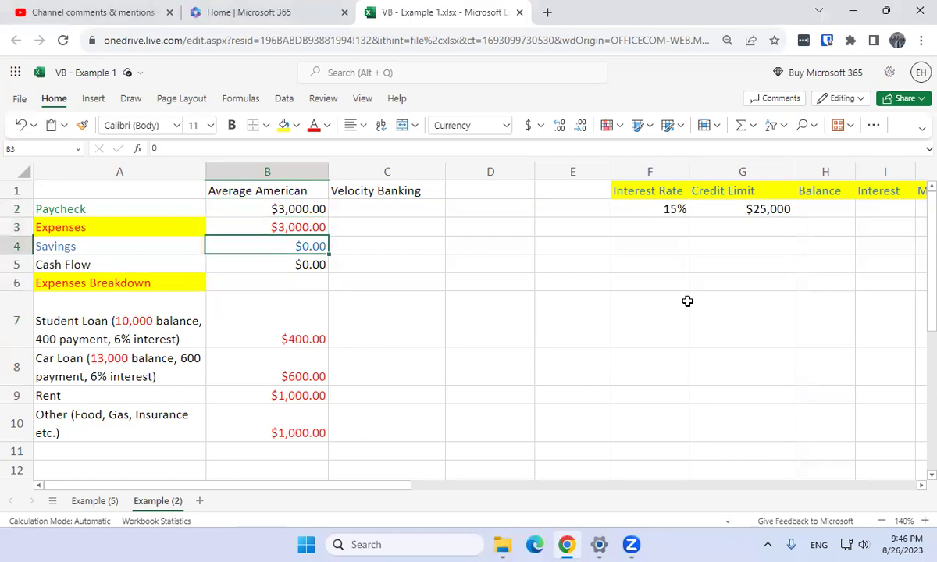
key("shift+Down")
key("shift+Down")
key("shift+Down")
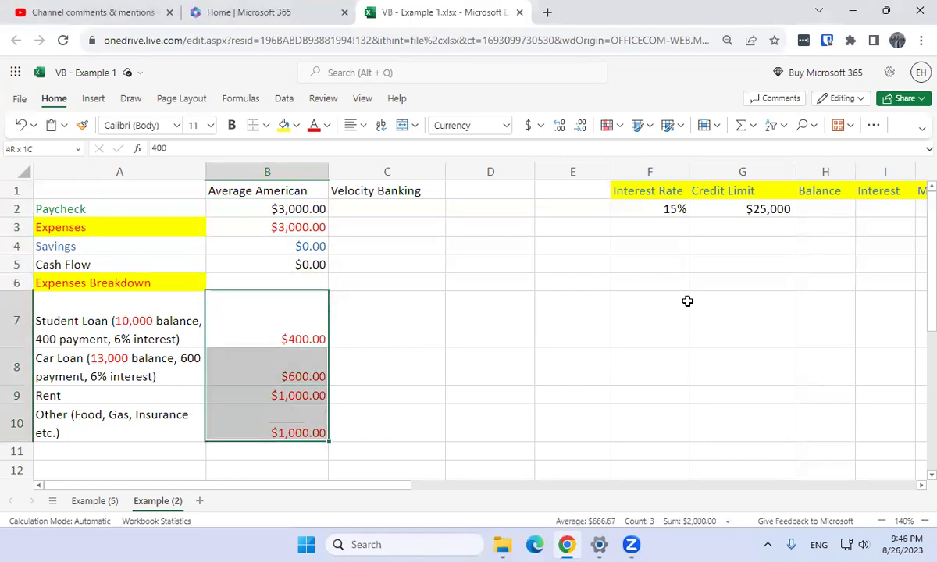
key("Up")
key("Up")
key("Up")
key("Up")
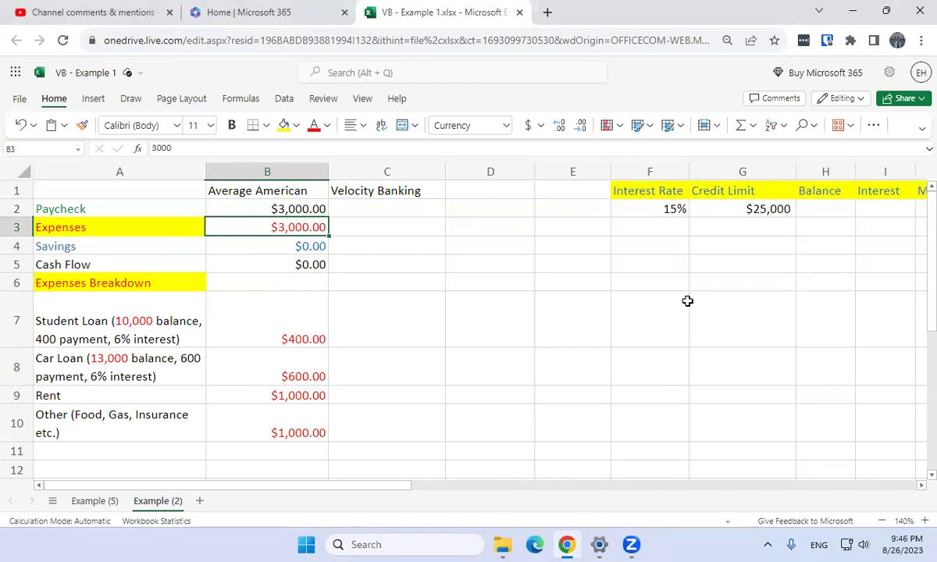
type("3001")
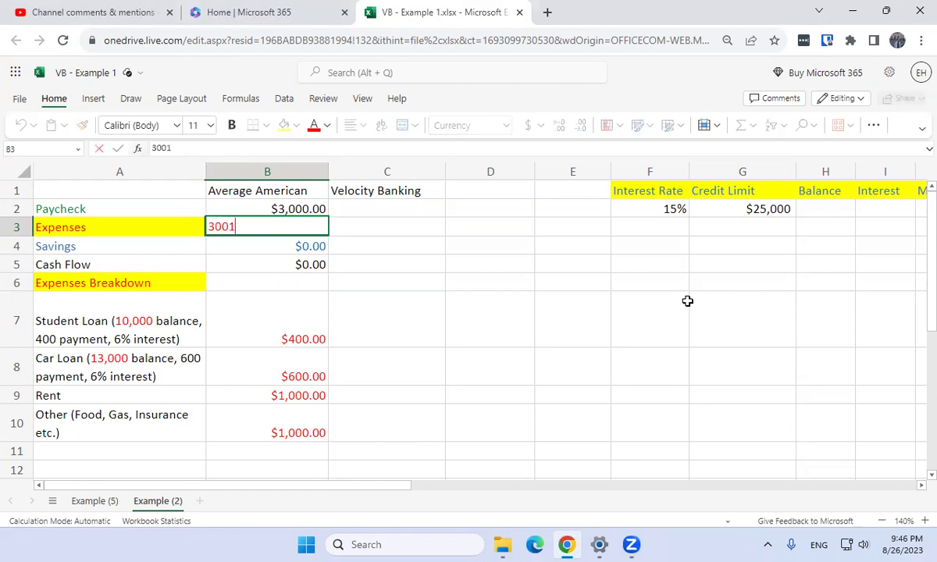
key("Return")
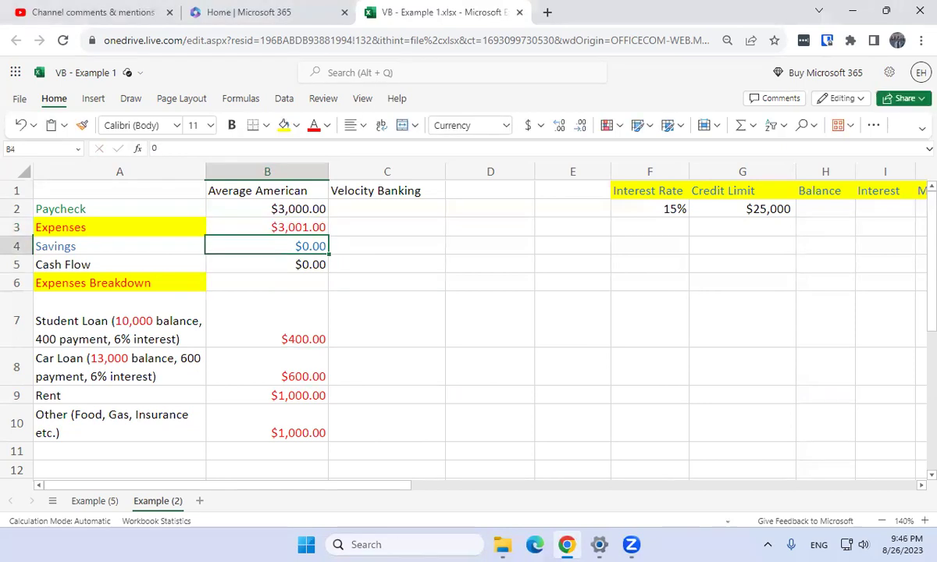
- Add a 'Candy Bar' expense of $1 in row 11
key("Down")
key("Down")
key("Down")
key("Down")
key("Down")
key("Down")
key("Down")
key("Left")
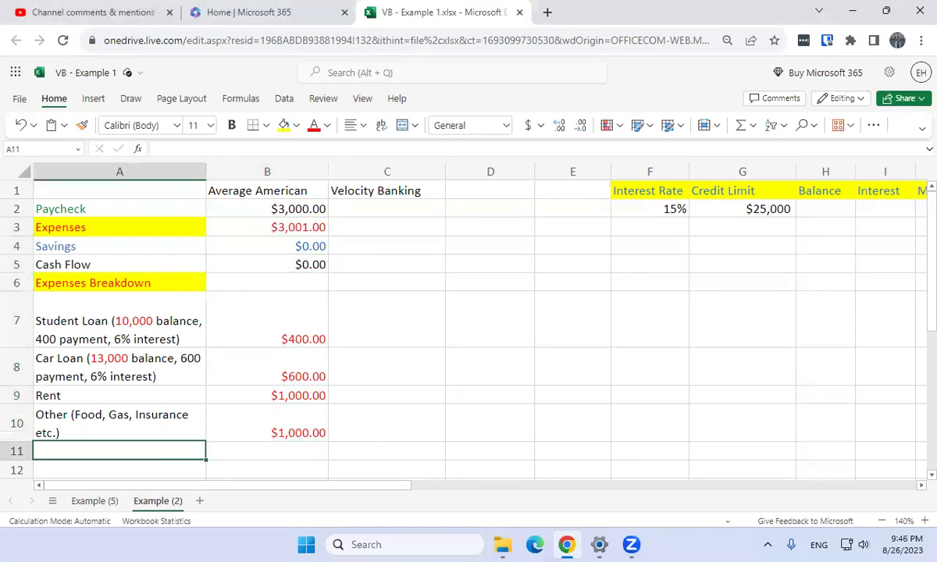
type("Candy Bar")
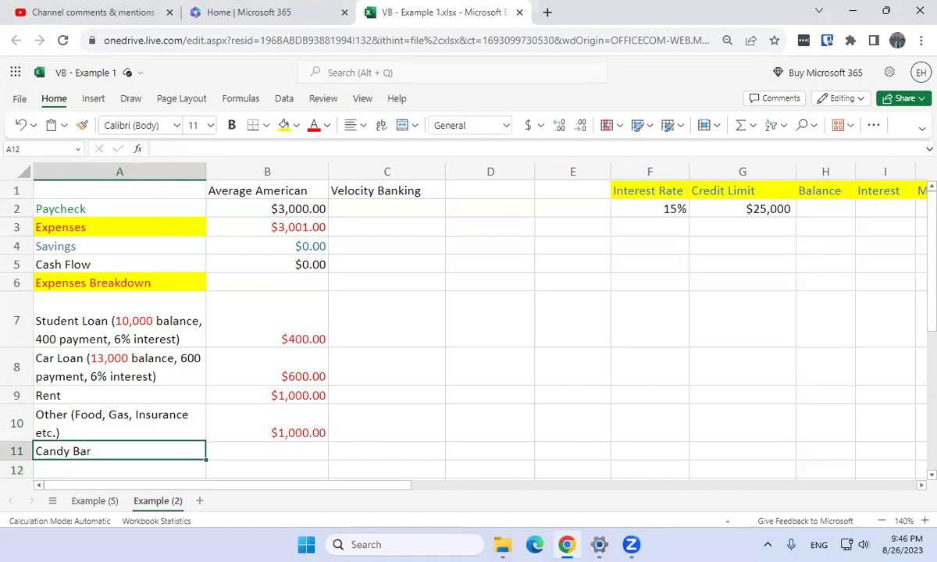
key("Tab")
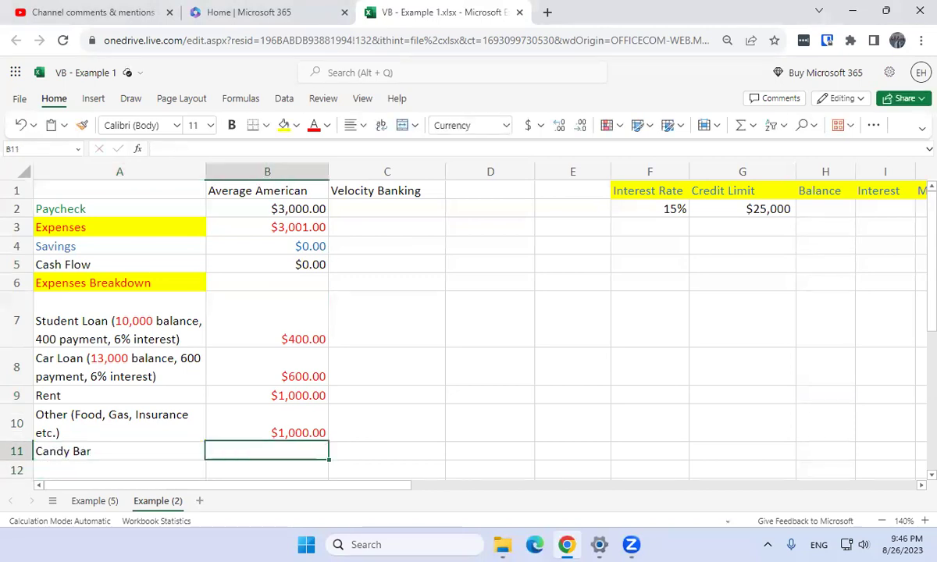
type("1")
key("Return")
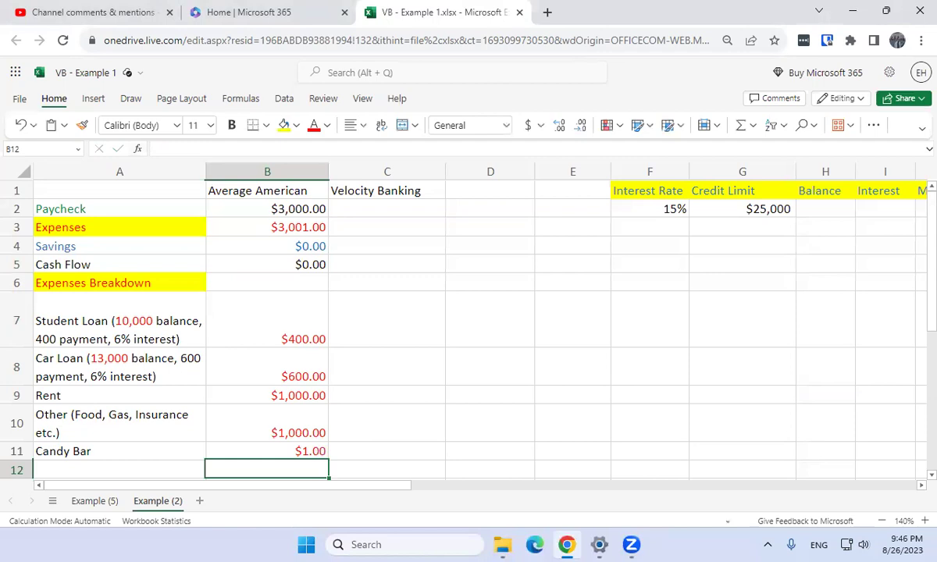
- Set the Cash Flow amount in B5 to -1
key("Up")
key("Up")
key("Up")
key("Up")
key("Up")
key("Up")
key("Up")
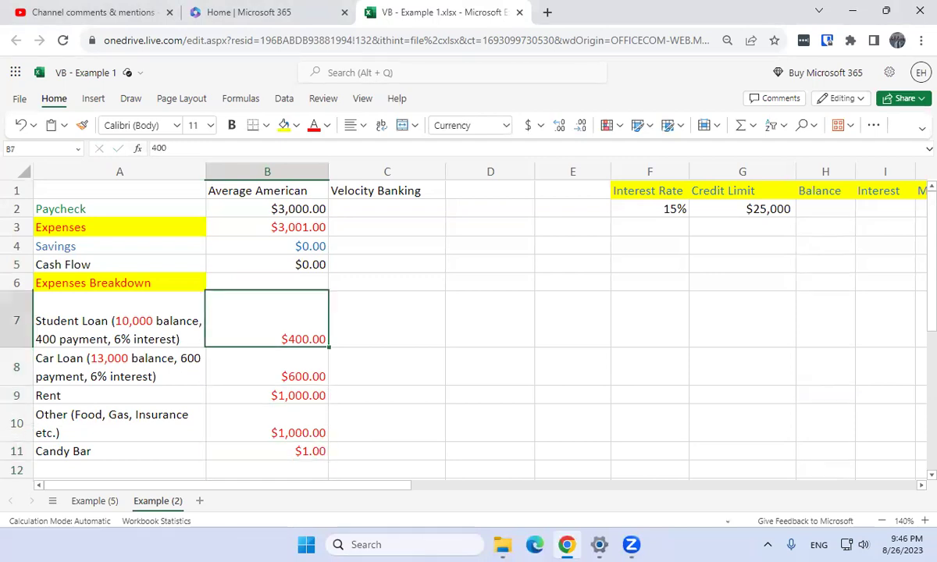
type("-1")
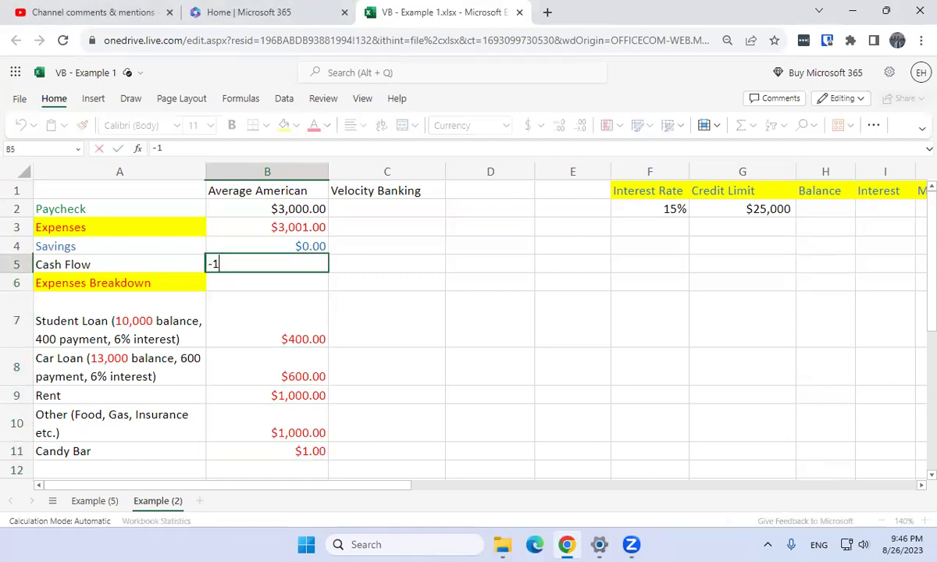
key("Return")
key("Up")
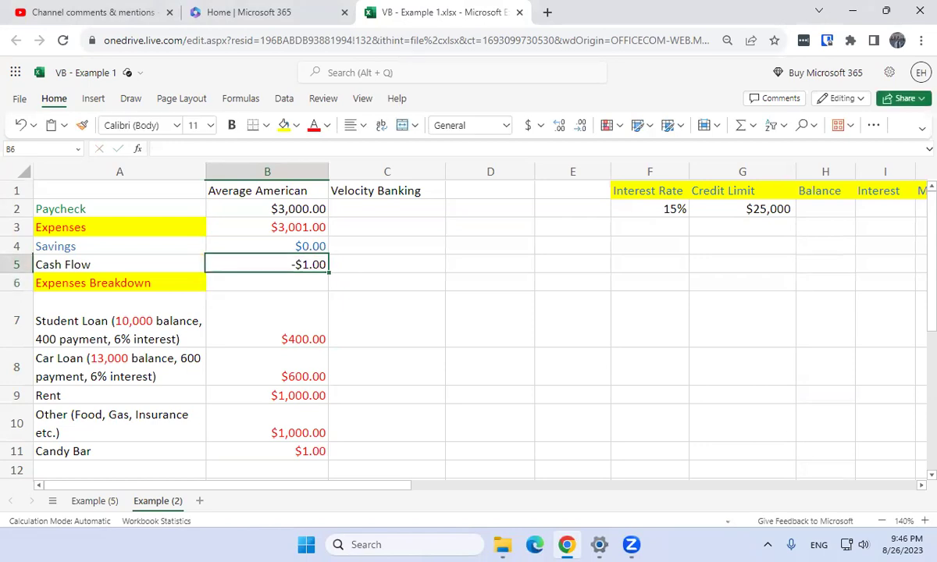
key("Up")
key("Down")
key("Up")
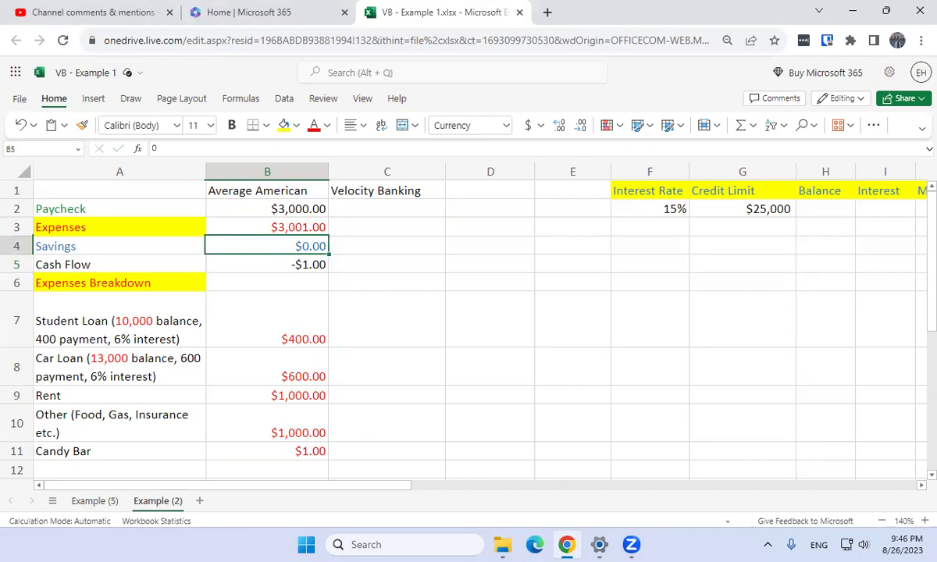
key("Down")
key("Down")
key("Down")
key("Down")
key("Down")
key("Down")
key("Down")
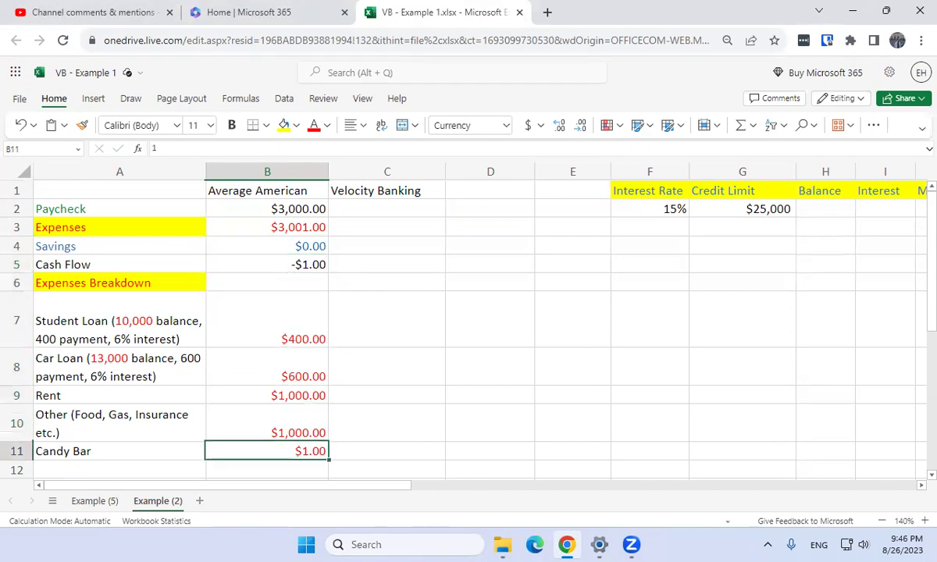
key("Up")
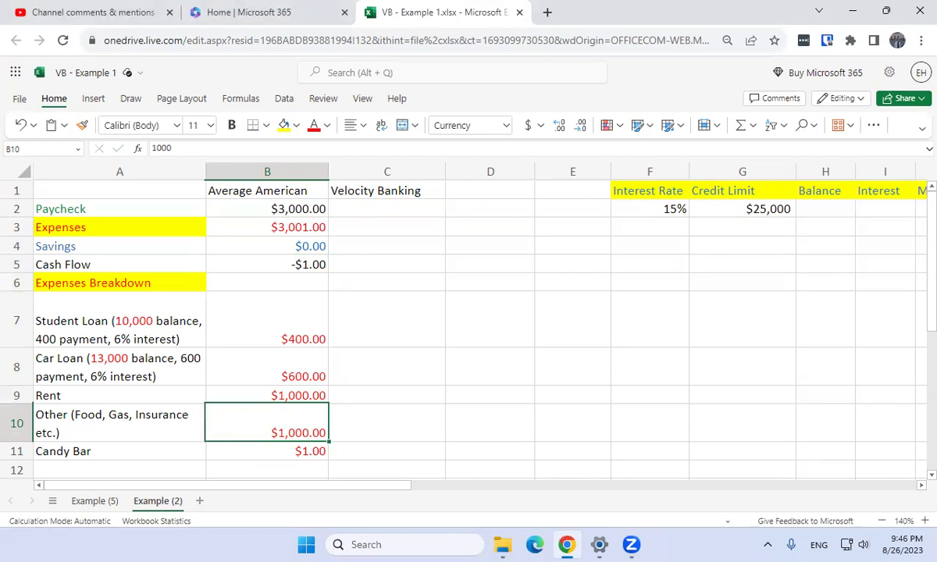
key("Down")
key("Right")
key("Right")
key("Up")
key("Right")
key("Up")
key("Up")
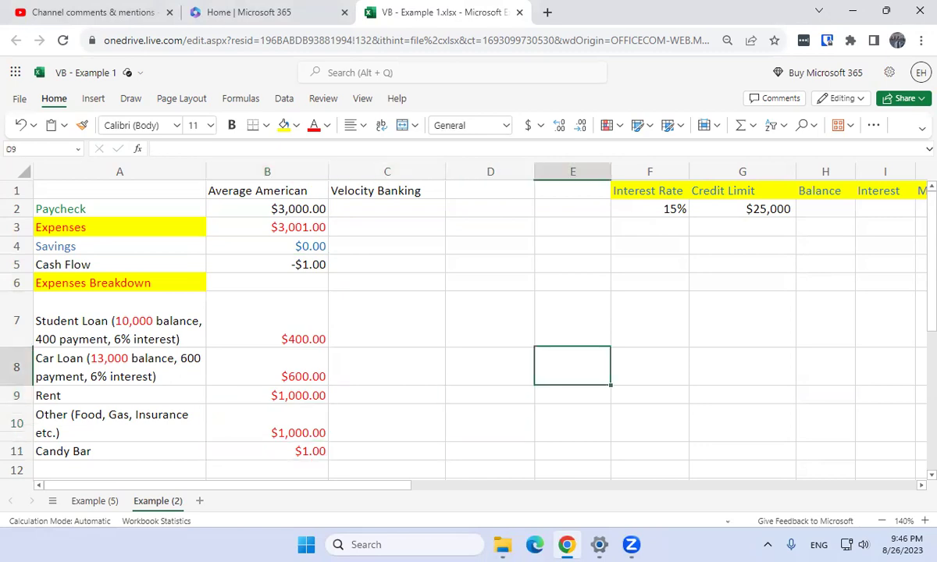
key("Right")
key("Up")
key("Right")
key("Up")
key("Right")
key("Up")
key("Up")
key("Up")
key("Up")
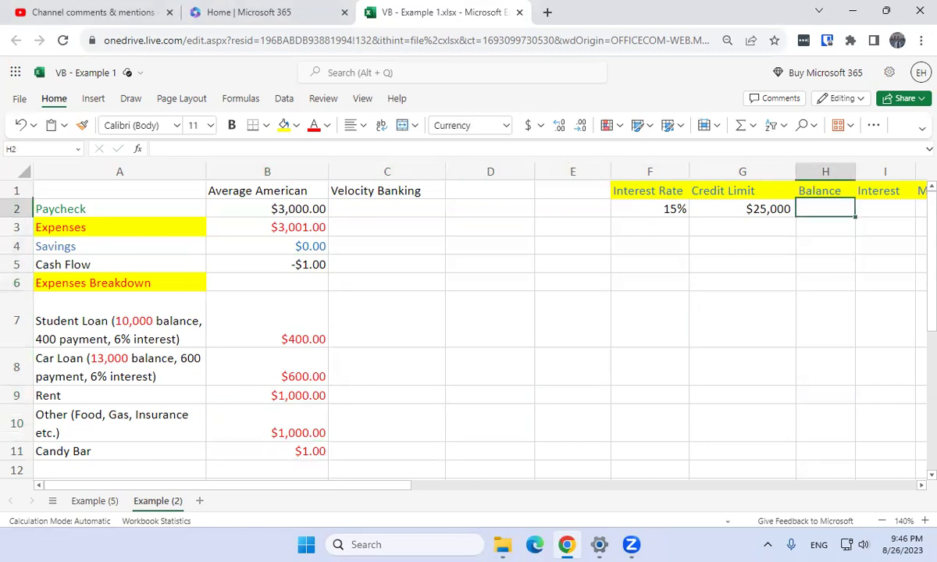
- Enter $1 as the first Balance value in H2
type("1")
key("Return")
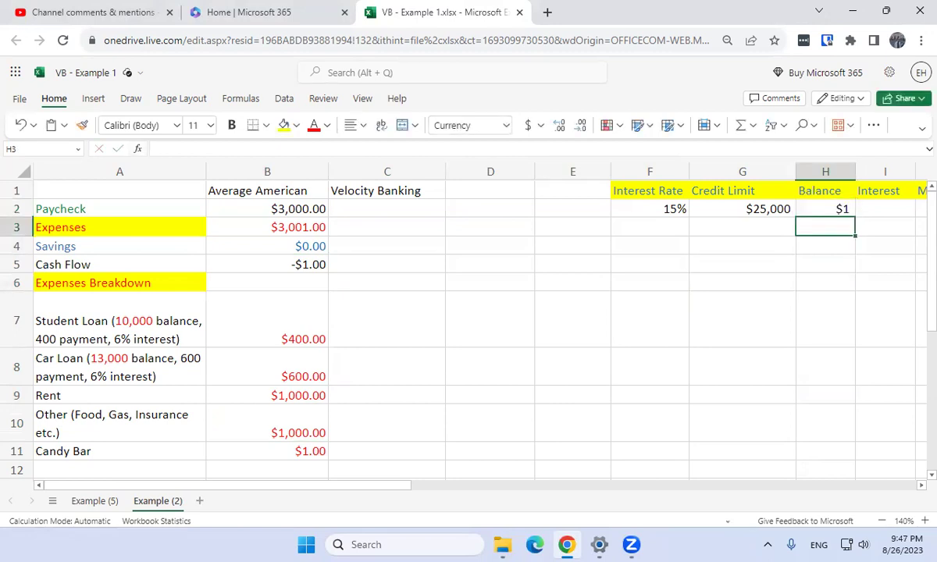
key("Left")
key("Left")
key("Left")
key("Left")
key("Left")
key("Left")
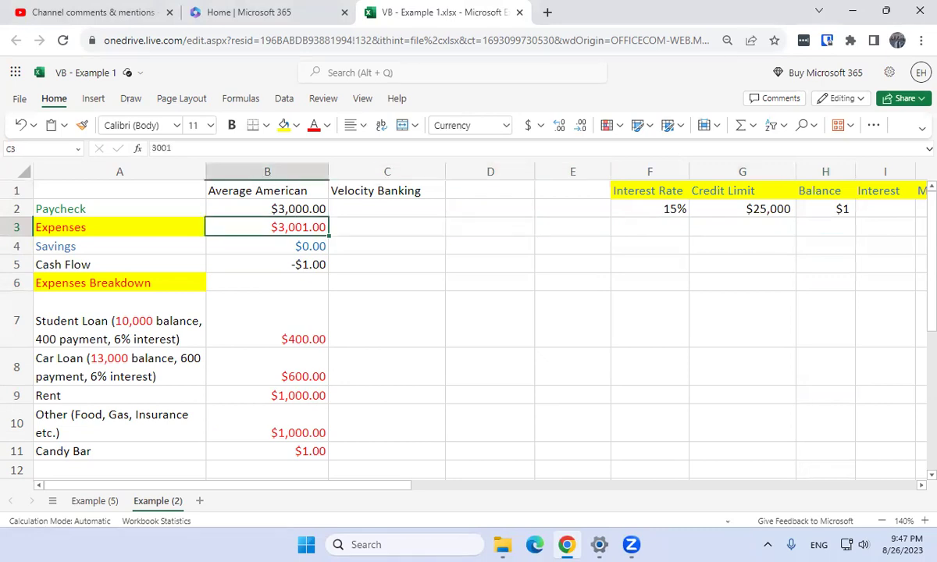
key("Up")
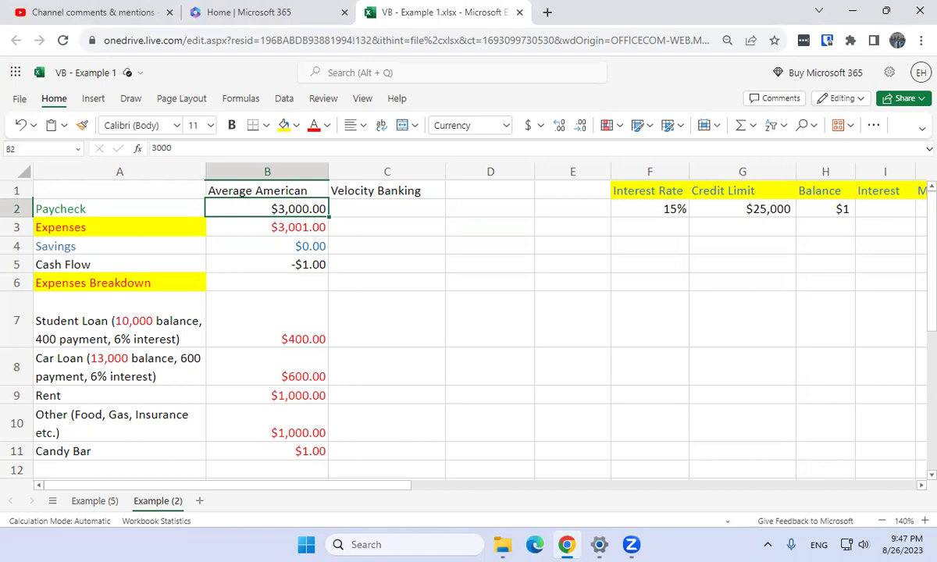
key("Down")
key("Down")
key("Down")
key("Down")
key("Down")
key("Down")
key("Down")
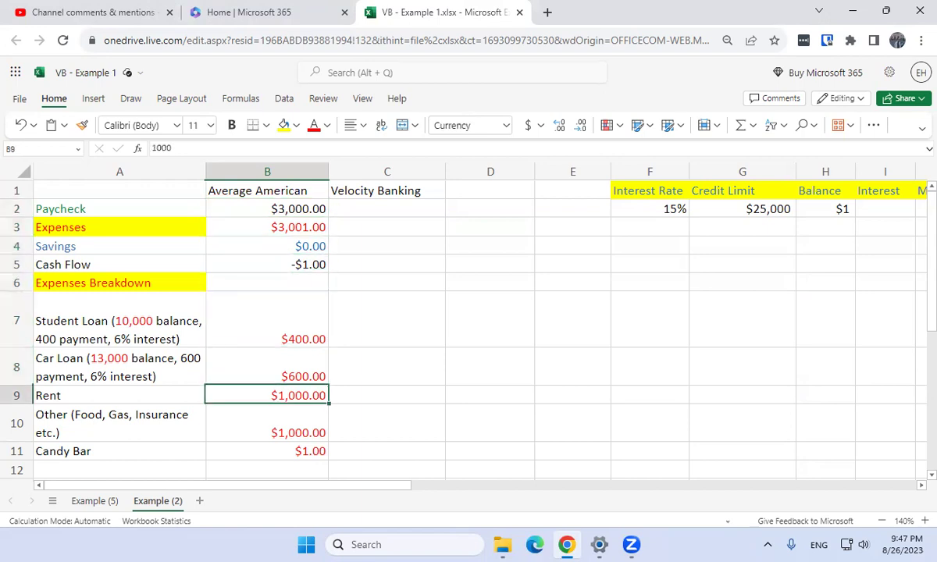
key("Down")
key("Down")
key("shift+Right")
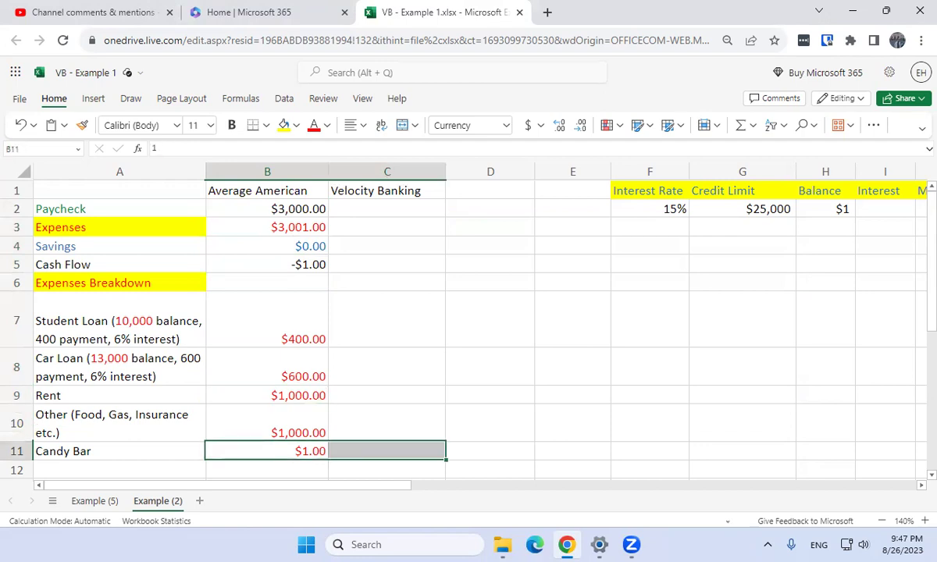
key("Up")
key("Left")
key("Right")
key("Right")
key("Right")
key("Up")
key("Up")
key("Right")
key("Right")
key("Right")
key("Up")
key("Up")
key("Up")
key("Right")
key("Up")
key("Up")
key("Up")
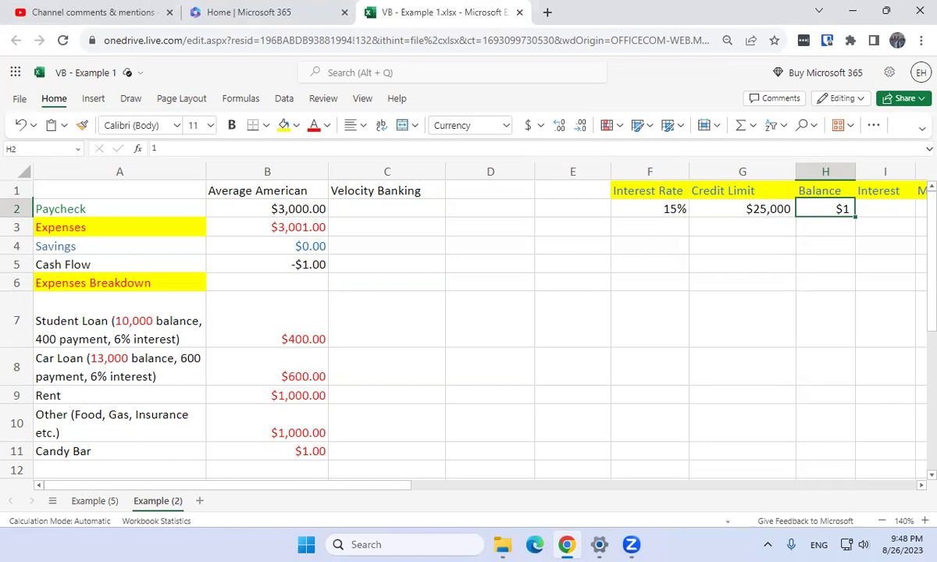
- Reset the Expenses amount in B3 to 3000
left_click(573, 208)
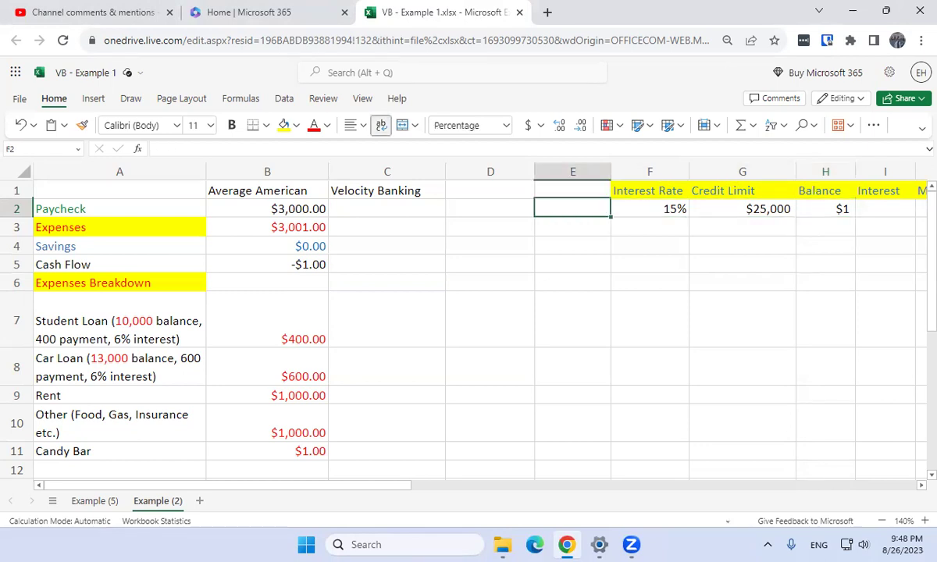
left_click(267, 209)
left_click(267, 227)
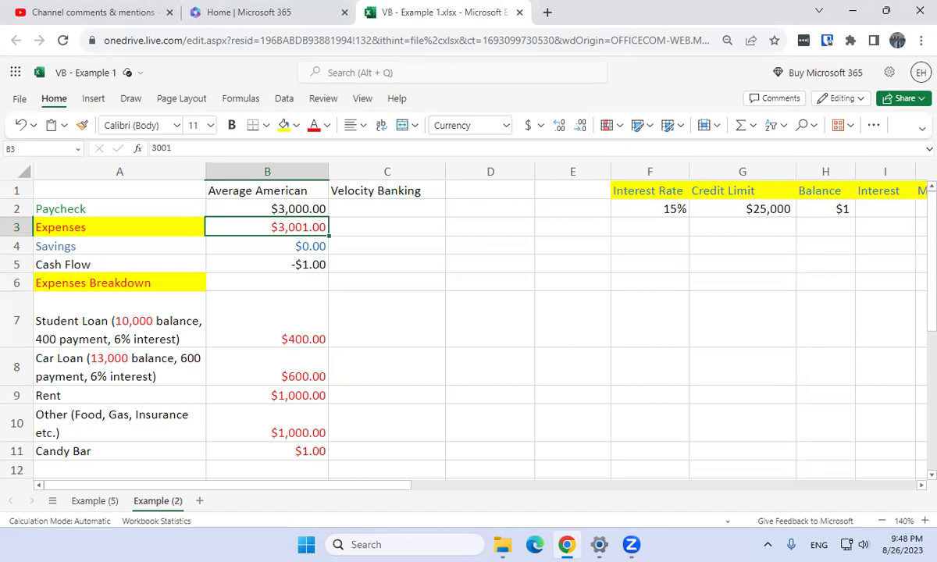
type("3000")
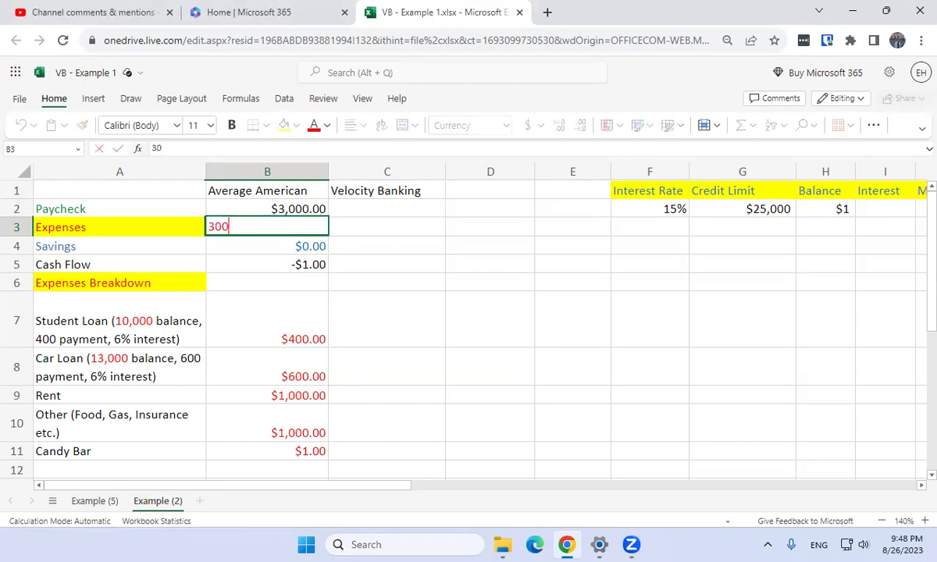
key("Return")
key("Return")
key("Return")
key("Return")
- Delete the Candy Bar label and amount from A11:B11
key("Down")
key("Down")
key("Down")
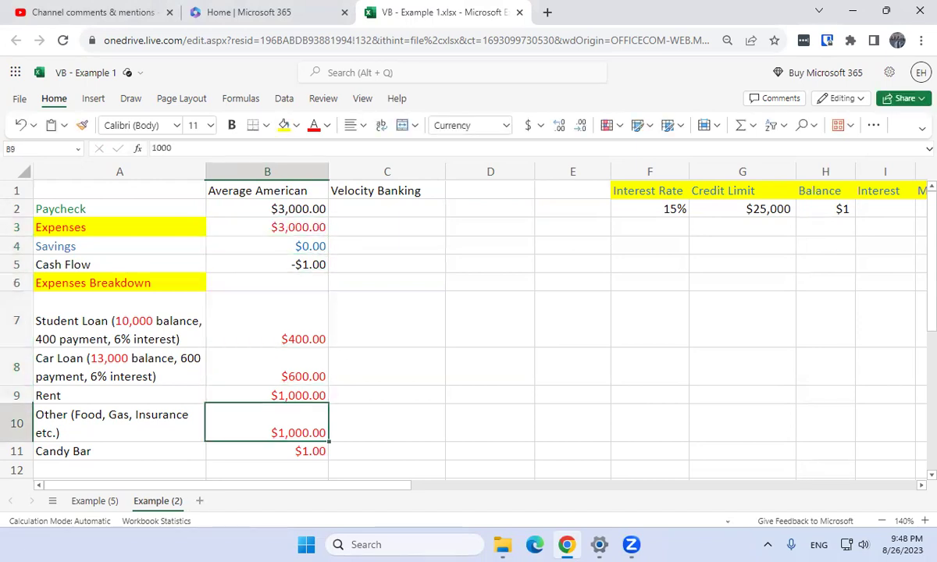
key("Down")
key("shift+Left")
key("Delete")
key("Right")
key("Right")
key("Right")
key("Up")
key("Up")
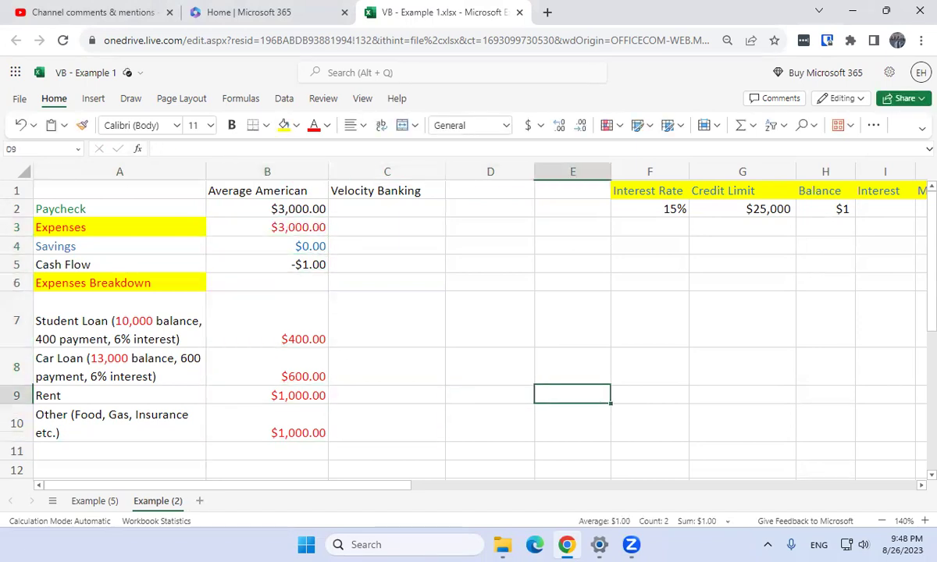
key("Right")
key("Right")
key("Up")
key("Up")
key("Up")
key("Right")
key("Up")
key("Up")
key("Up")
key("Up")
key("Left")
key("Left")
key("Left")
key("Left")
key("Left")
key("Left")
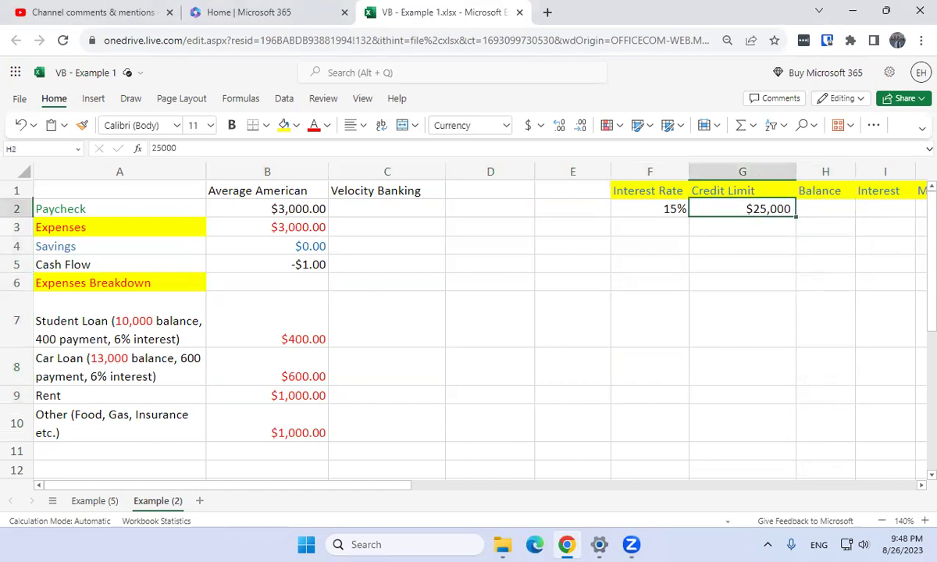
key("Left")
key("Down")
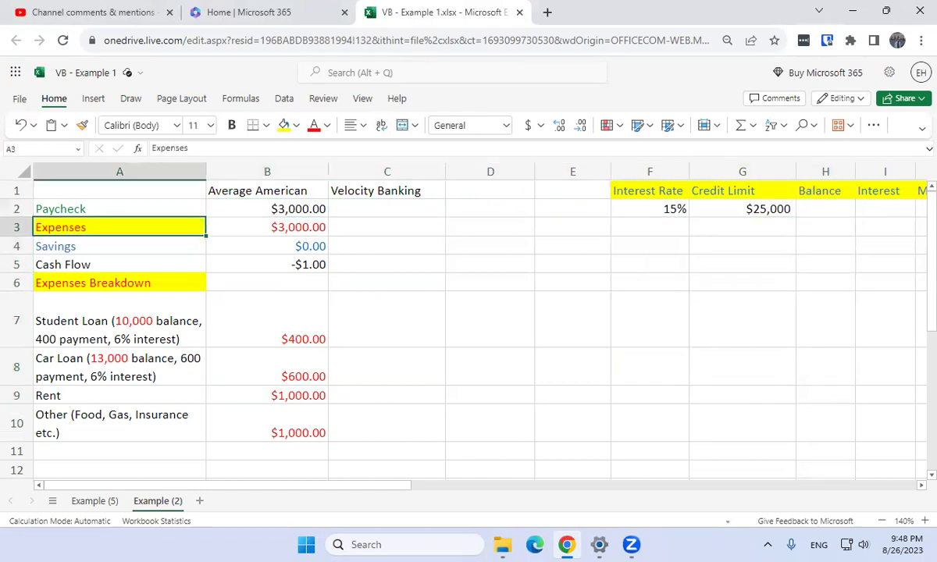
key("Down")
key("Down")
key("Down")
key("Down")
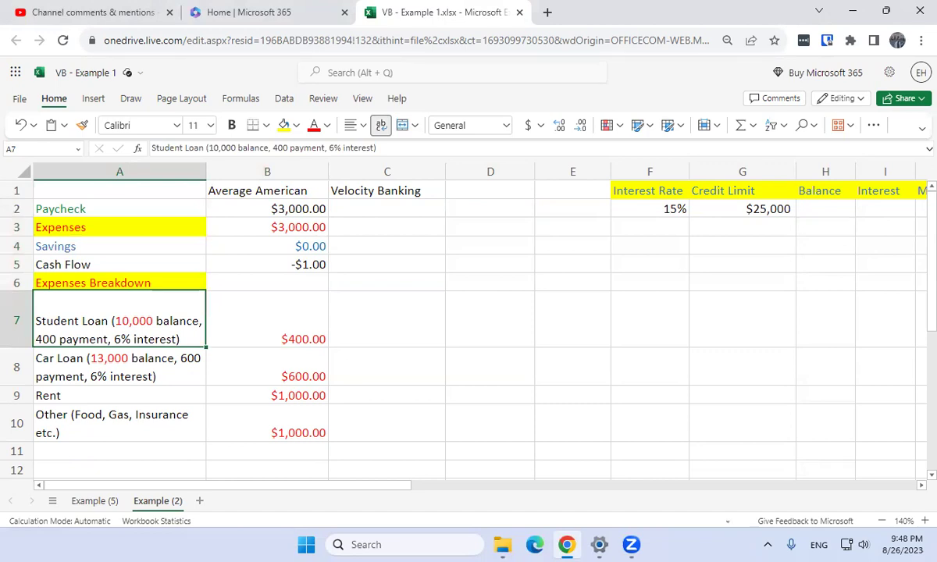
key("Right")
key("Right")
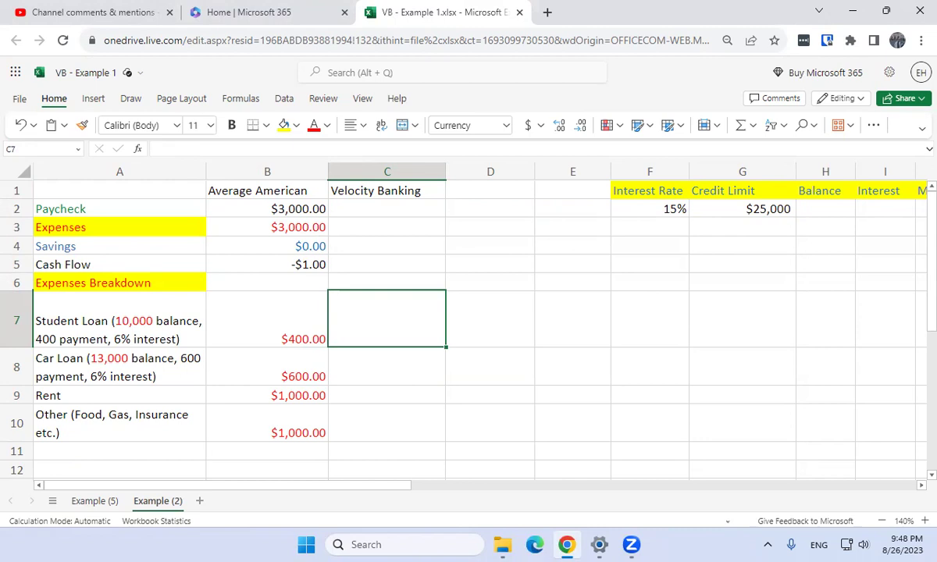
key("Up")
key("Up")
key("Right")
key("Right")
key("Up")
key("Up")
key("Right")
key("Up")
key("Right")
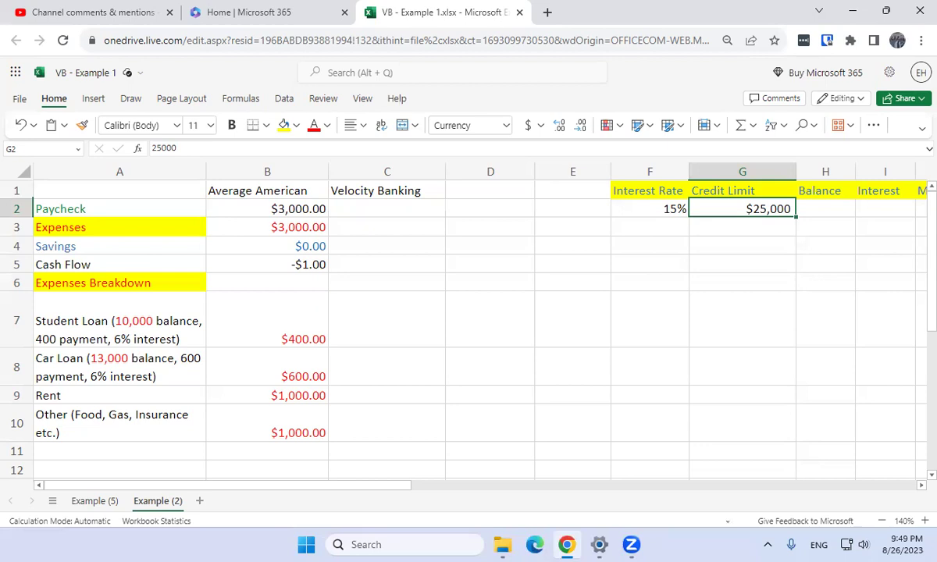
- Set the Cash Flow amount in B5 to 0
key("Left")
key("Left")
key("Left")
key("Left")
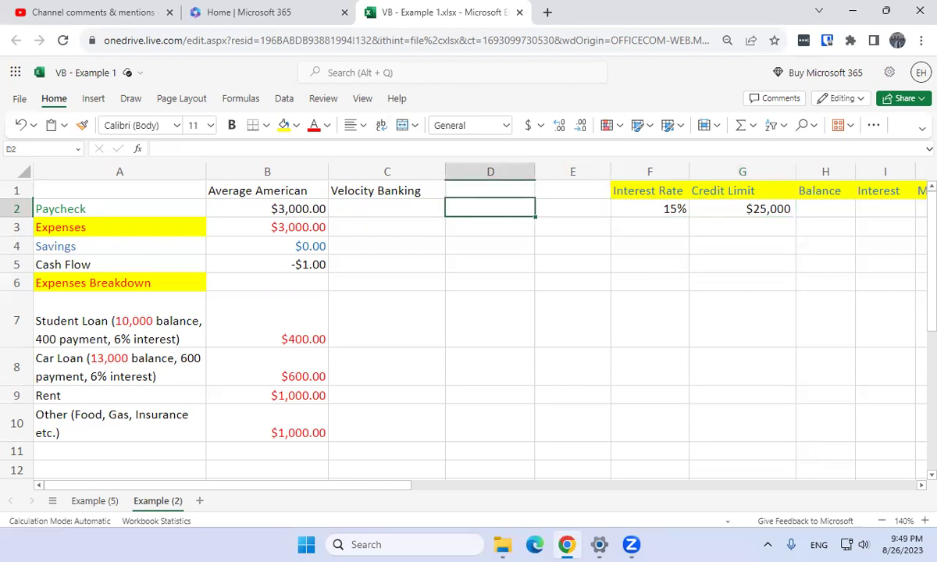
key("Down")
key("Down")
key("Down")
key("Left")
type("0")
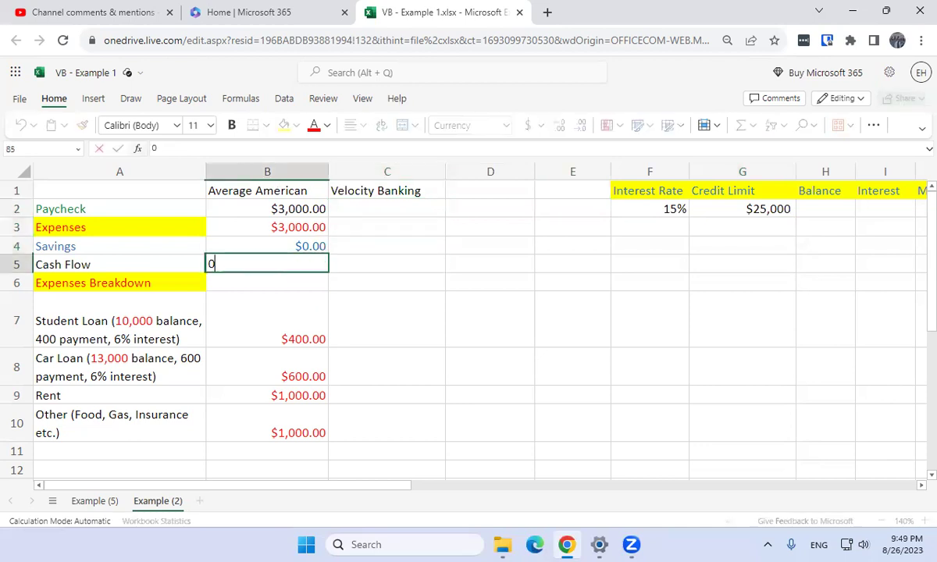
key("Return")
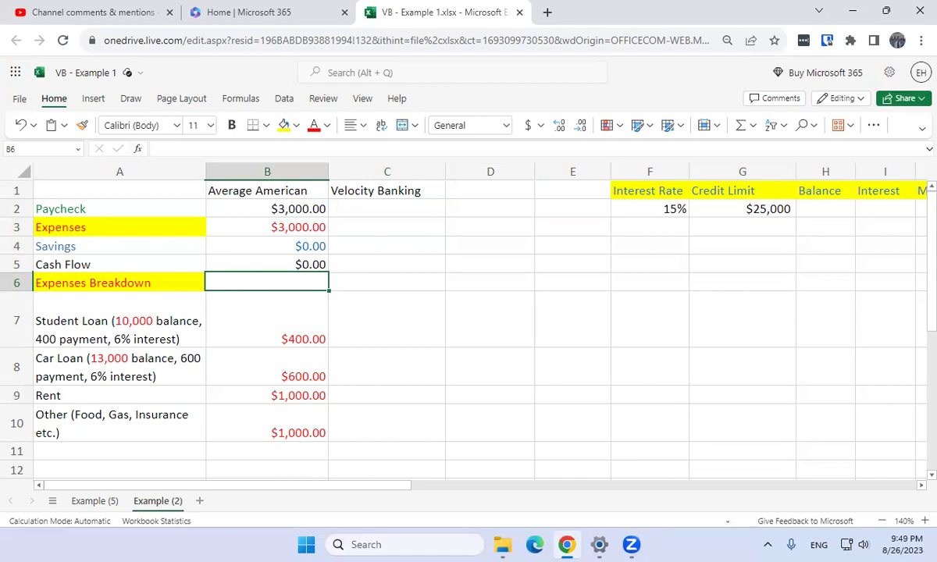
- Select the Student Loan and Car Loan labels in the expense breakdown
key("Up")
key("Up")
key("Up")
key("Up")
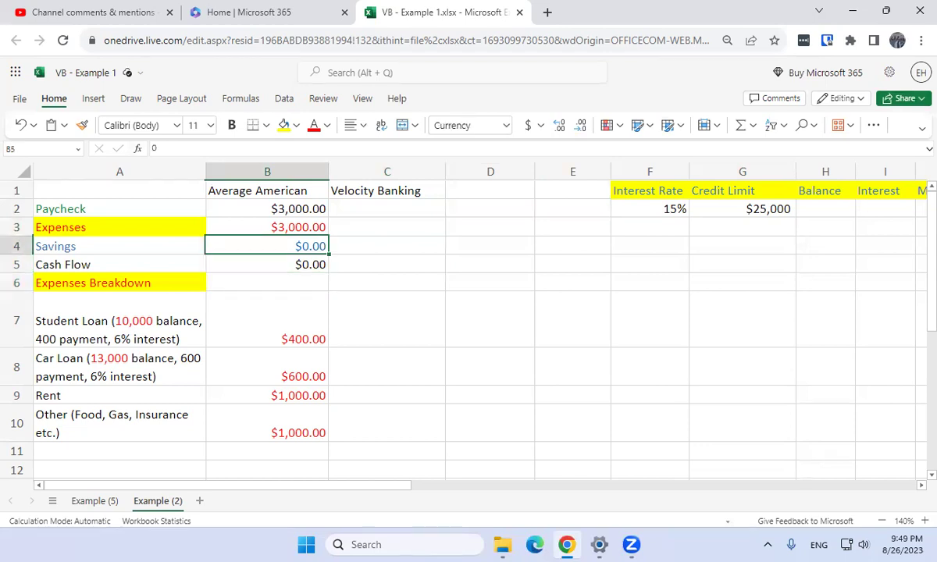
key("Right")
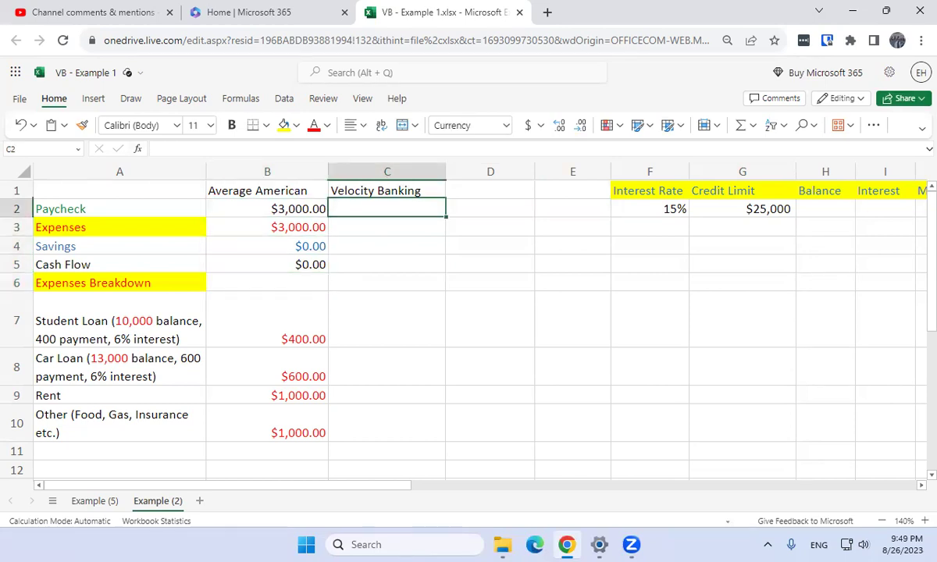
key("Down")
key("Down")
key("Down")
key("Down")
key("Down")
key("Left")
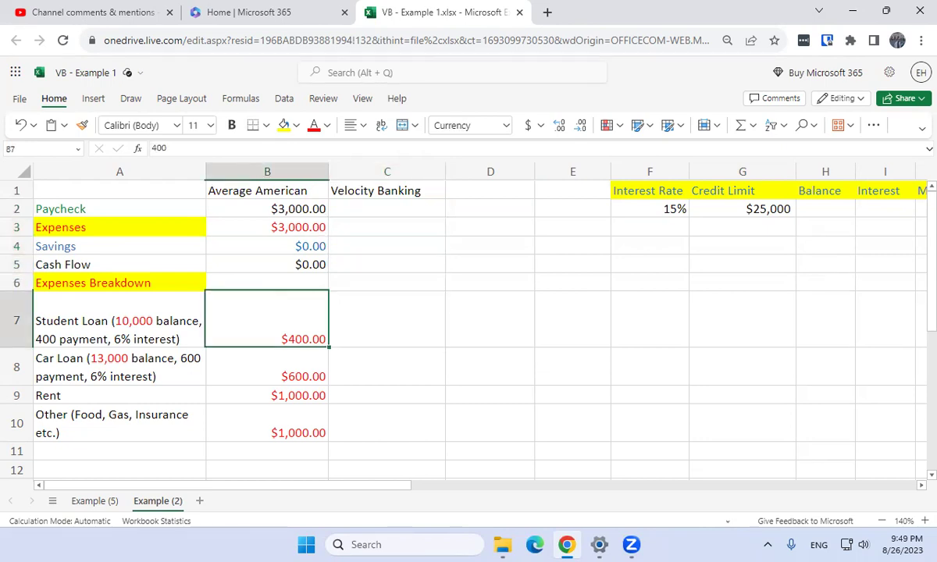
key("Up")
key("Right")
key("Right")
key("Right")
key("Right")
key("Up")
key("Up")
key("Up")
key("Up")
key("Right")
key("Right")
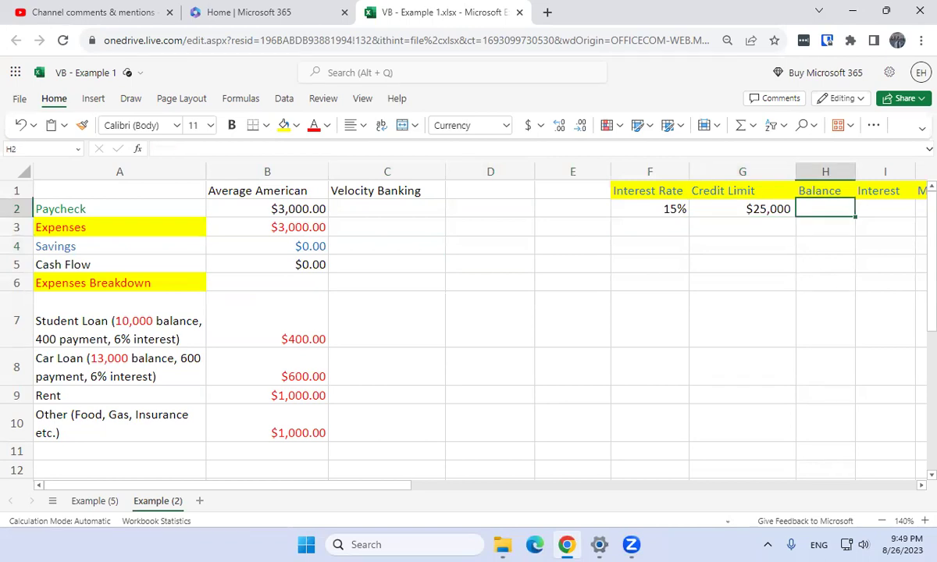
key("Left")
key("Left")
key("Left")
key("Left")
key("Left")
key("Down")
key("Down")
key("Down")
key("Down")
key("Left")
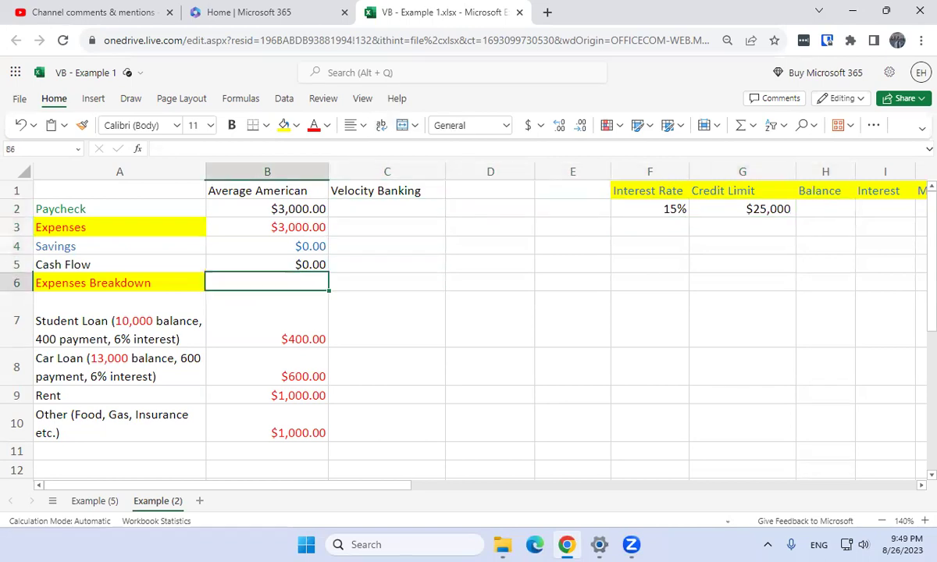
key("Down")
key("Left")
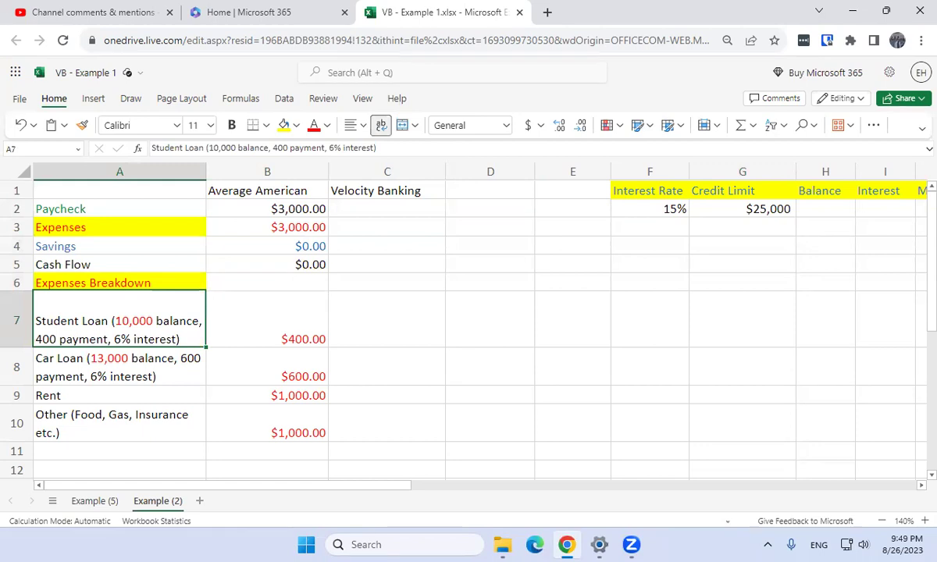
key("Down")
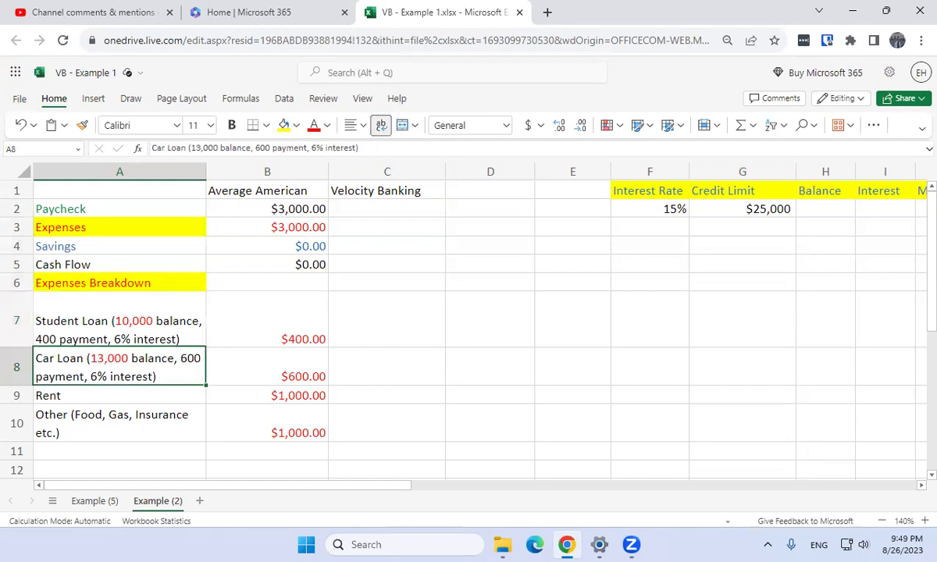
key("Up")
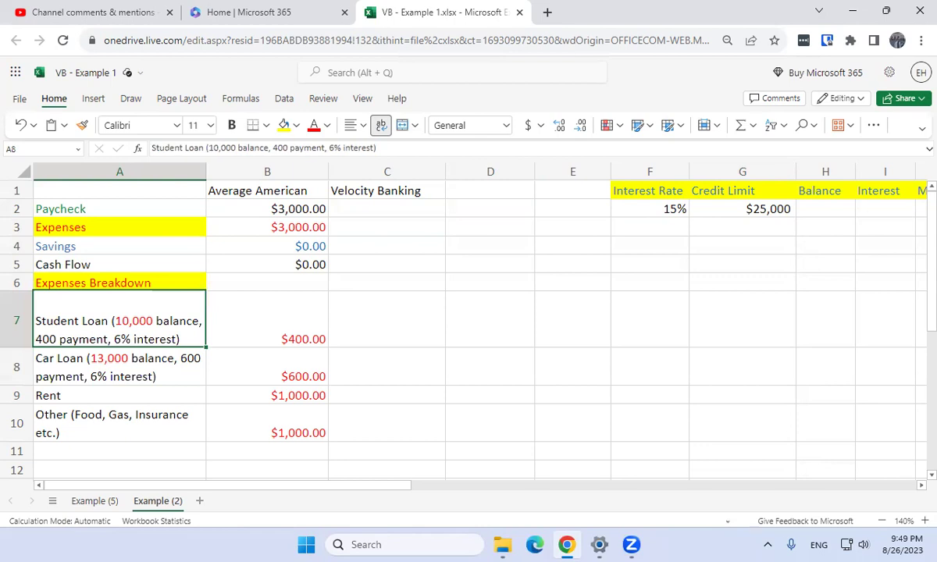
key("shift+Down")
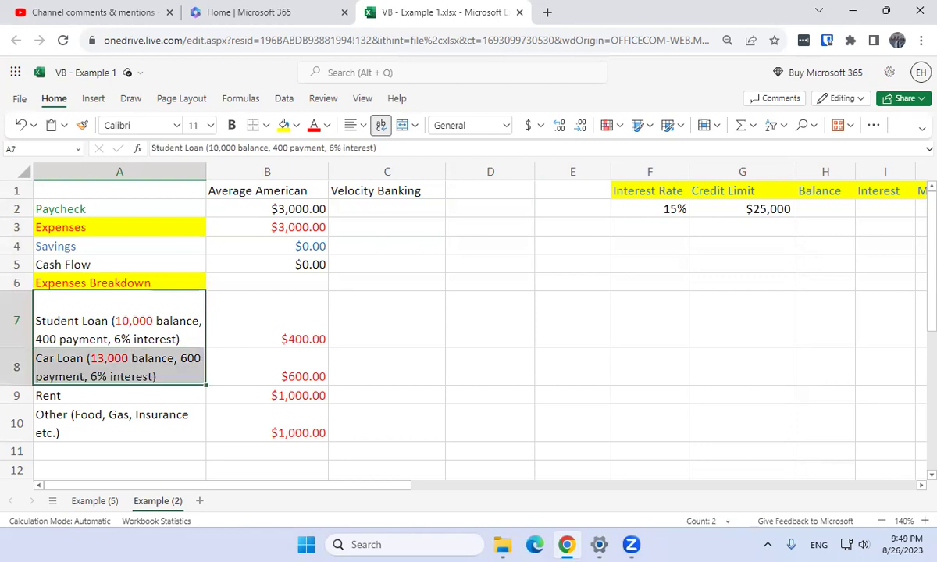
key("Right")
key("Right")
key("Right")
key("Right")
key("Right")
key("Right")
key("Right")
key("Up")
key("Up")
key("Up")
key("Up")
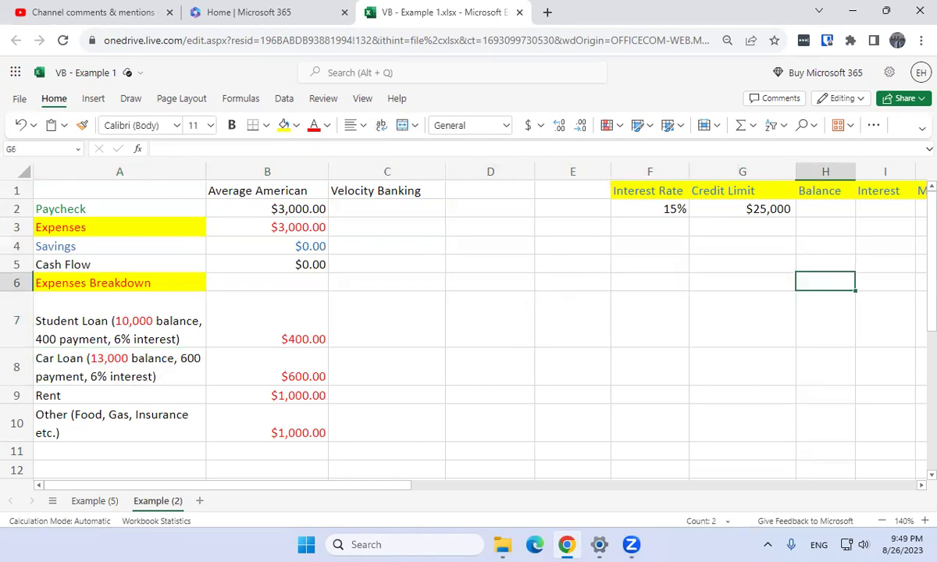
- Enter 23,000 as the starting Balance in H2
key("Up")
type("23000")
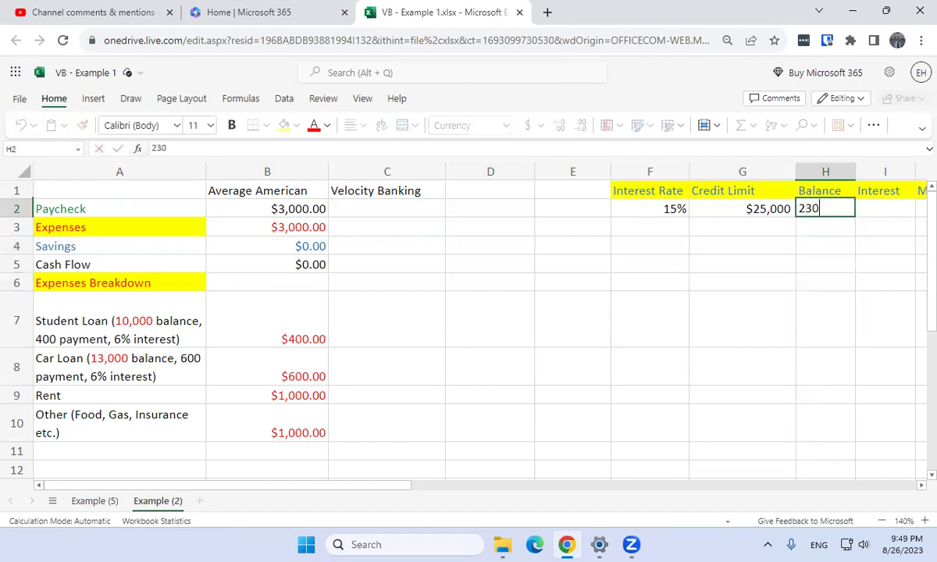
key("Return")
- Strike through the $400 and $600 Student Loan and Car Loan payments
key("Left")
key("Left")
key("Left")
key("Left")
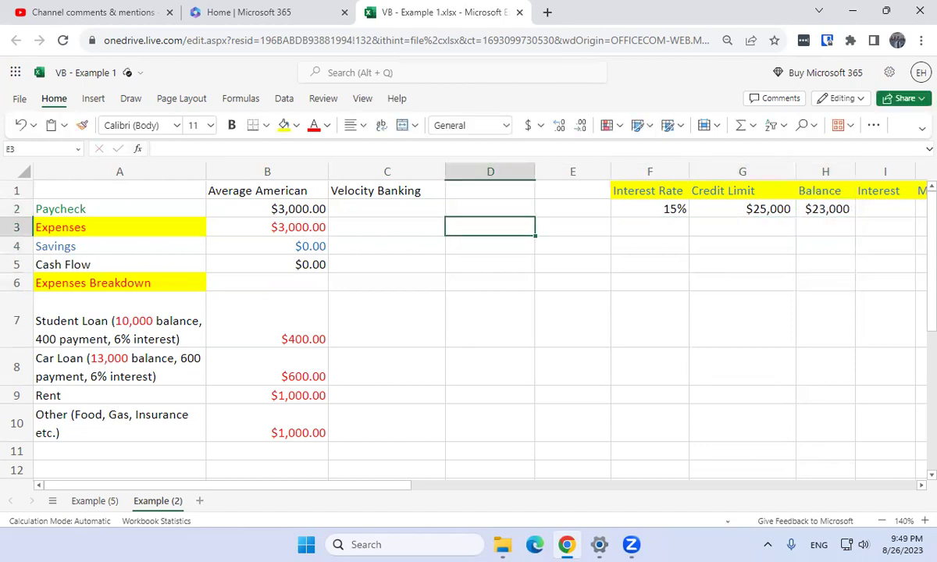
key("Left")
key("Left")
key("Down")
key("Down")
key("Down")
key("Down")
key("shift+Down")
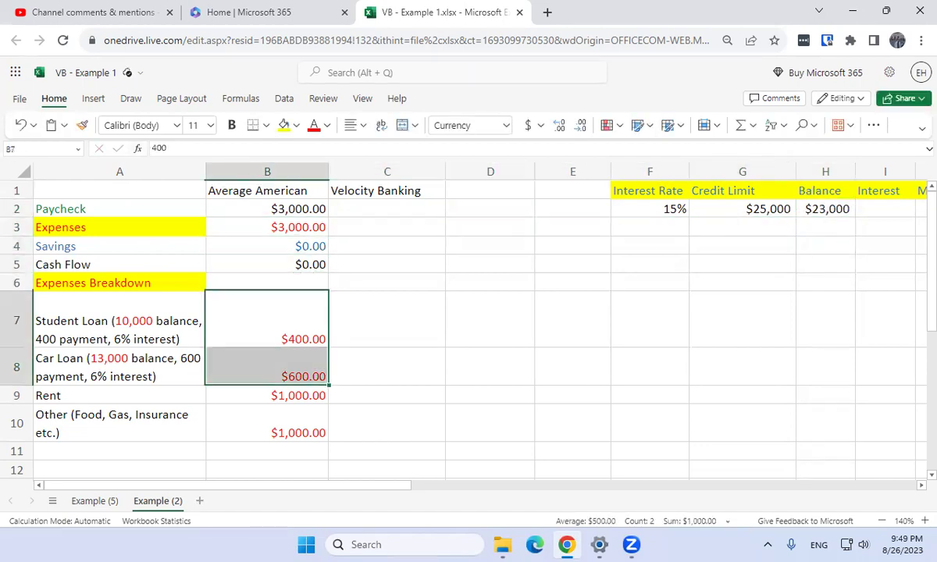
left_click(873, 125)
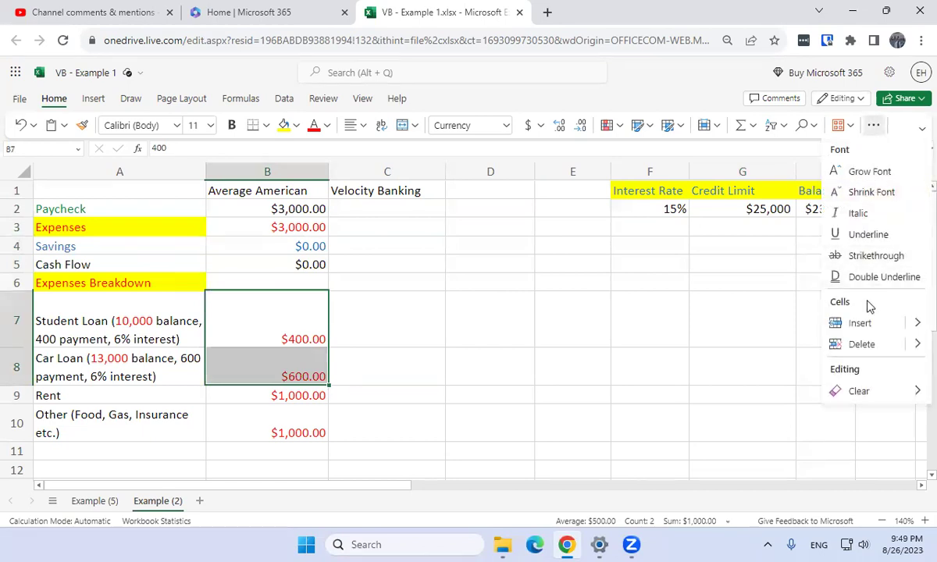
left_click(869, 256)
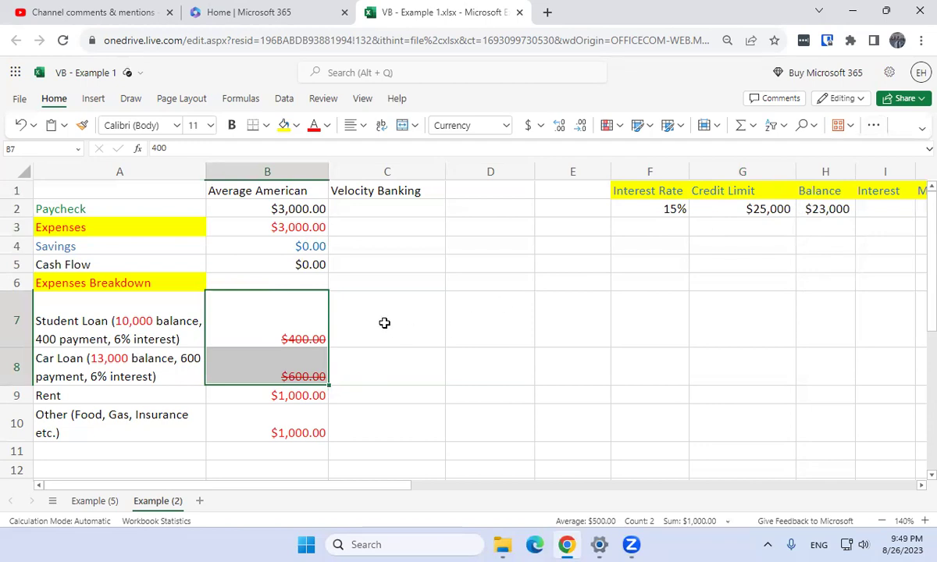
- Enter Velocity Banking amounts: 0 for both loans, 1000 for rent and other expenses
left_click(425, 312)
type("0")
key("Return")
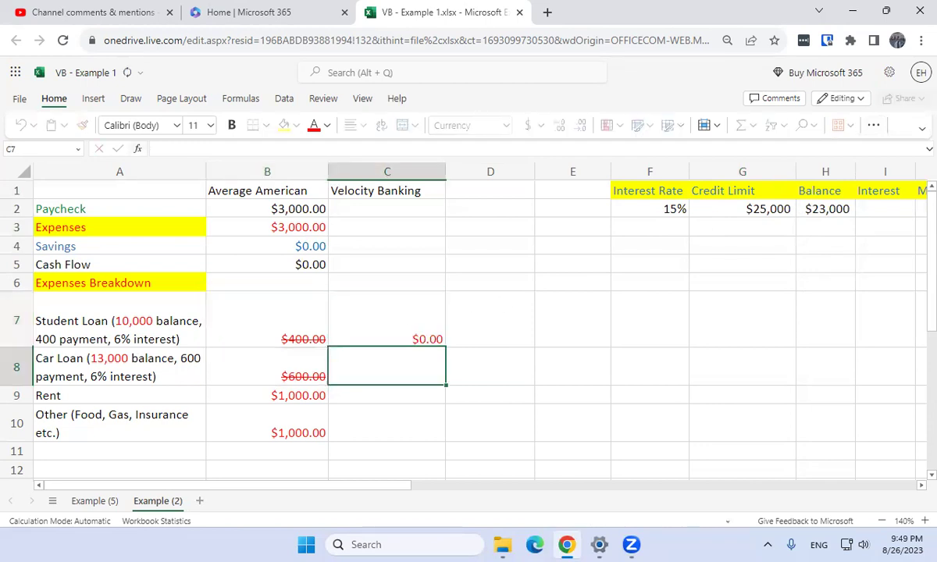
type("0")
key("Return")
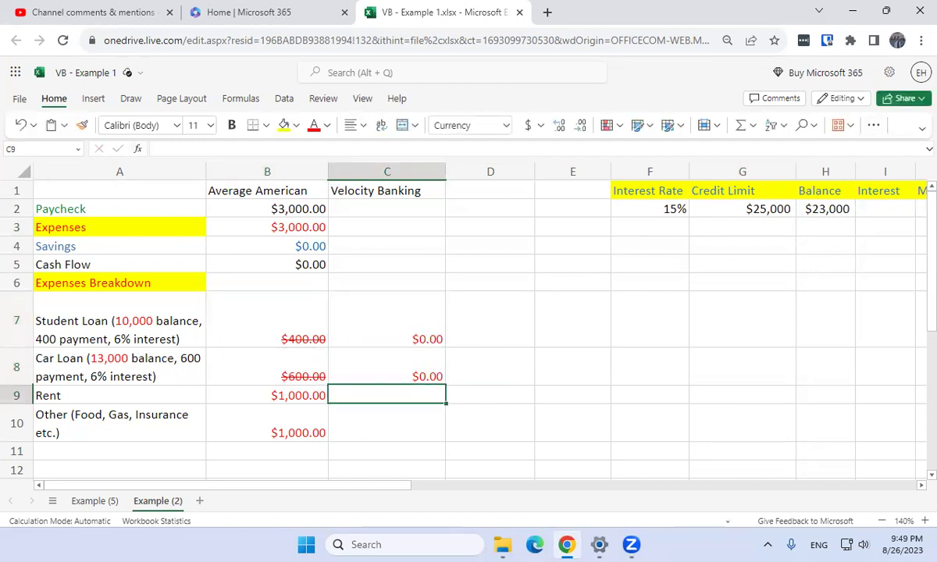
type("1000")
key("Return")
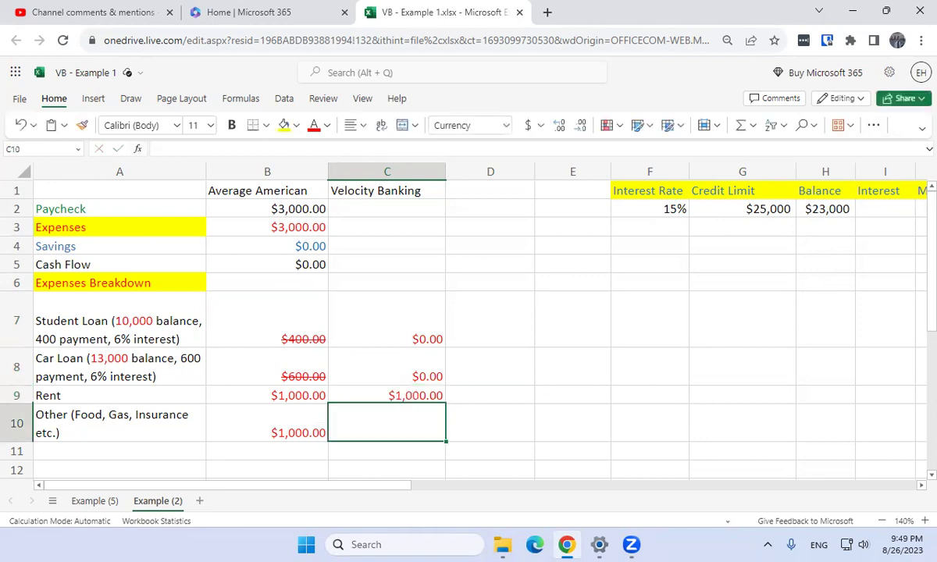
type("1000")
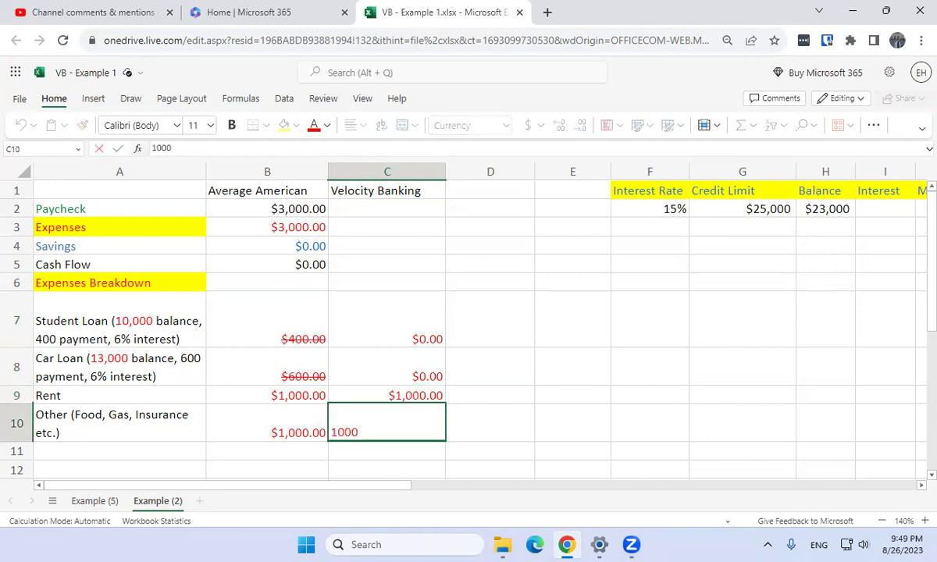
key("Return")
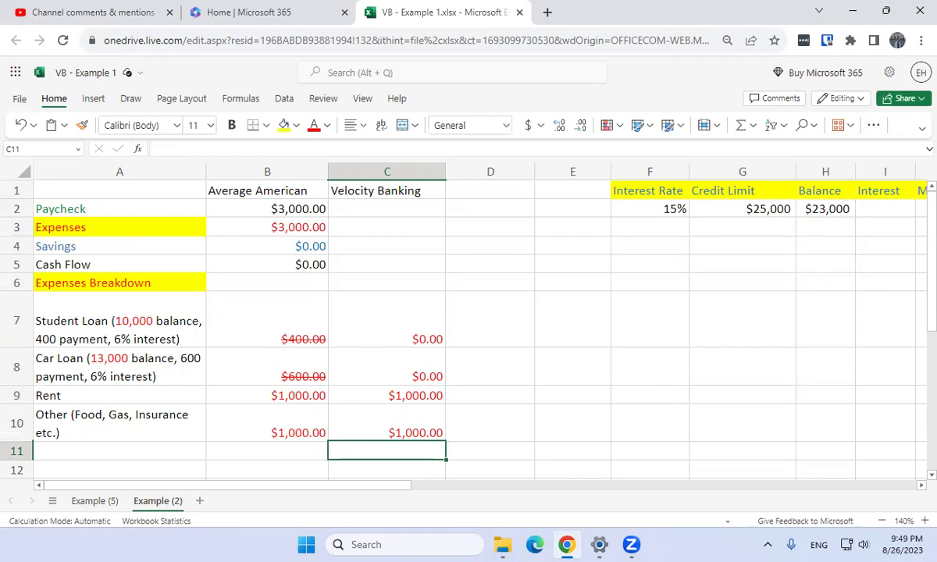
- Enter a 3000 Velocity Banking paycheck in C2
key("Up")
key("Up")
key("Up")
key("Up")
key("Up")
key("Up")
key("Up")
key("Up")
key("Up")
key("Up")
key("Down")
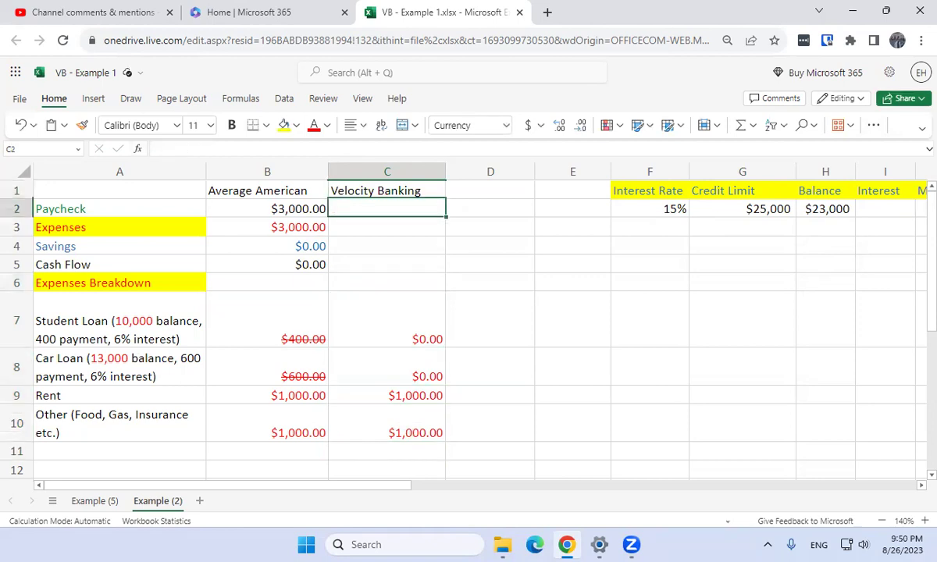
type("3000")
key("Return")
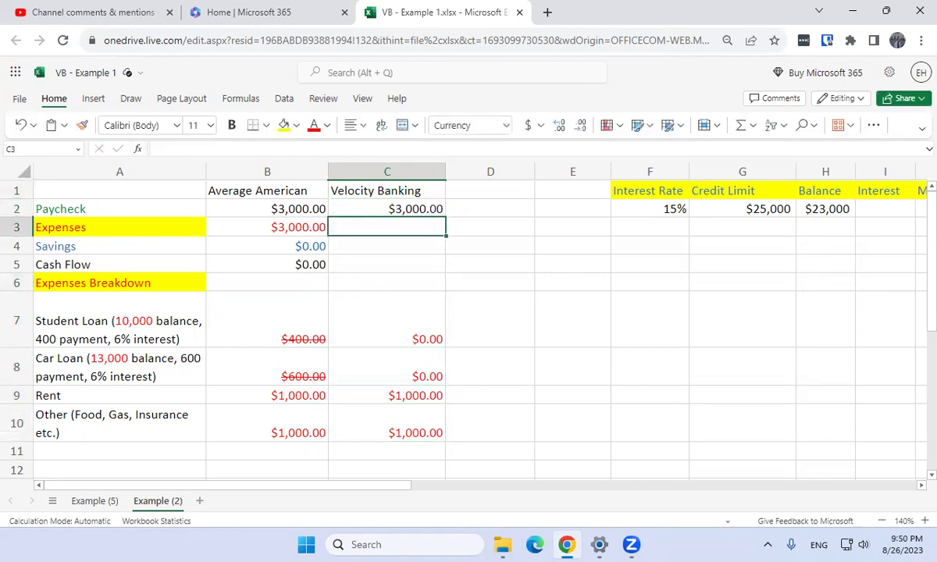
key("Down")
key("Down")
key("Down")
key("Down")
key("Down")
key("Up")
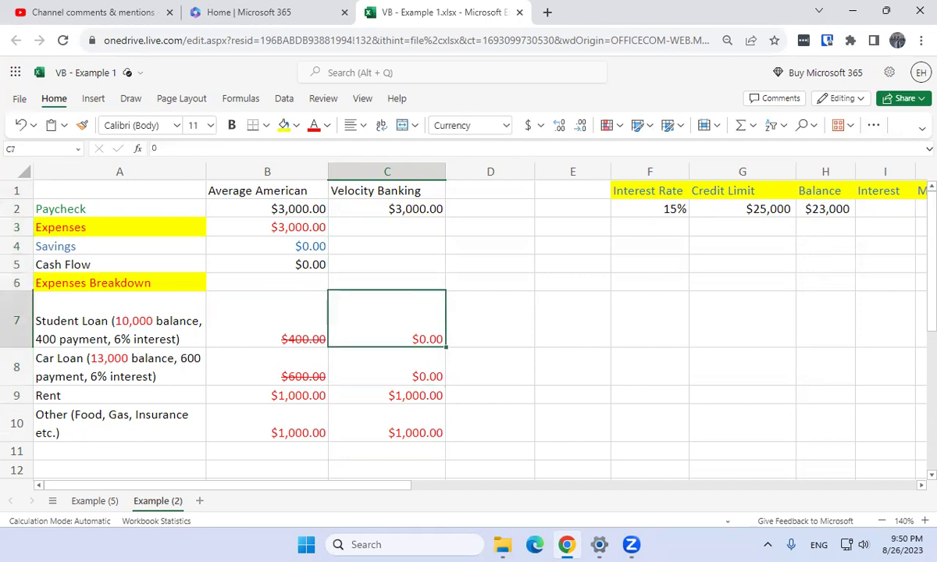
key("shift+Down")
key("shift+Down")
key("shift+Down")
key("Down")
key("Up")
key("Down")
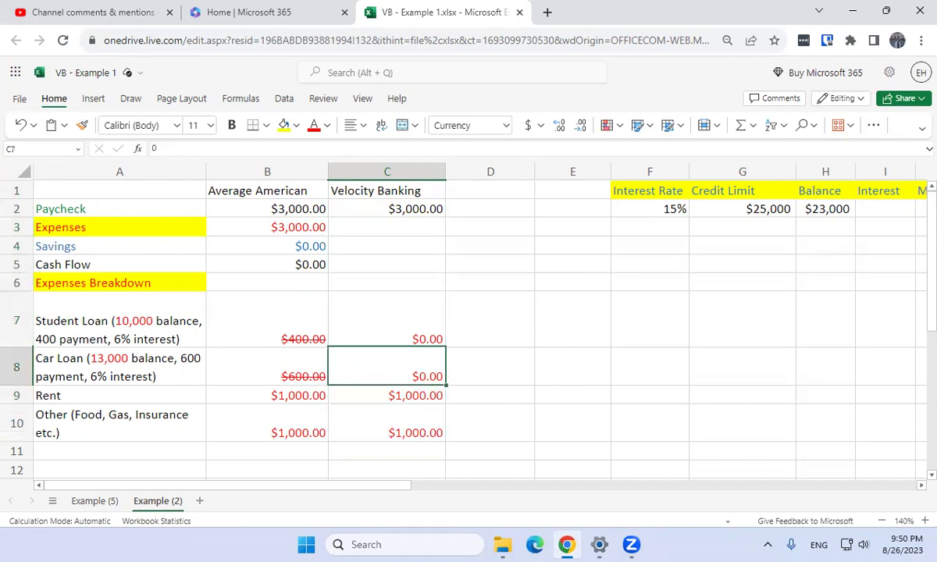
key("Down")
key("shift+Down")
key("Up")
key("Up")
key("Up")
key("Up")
key("Up")
key("Up")
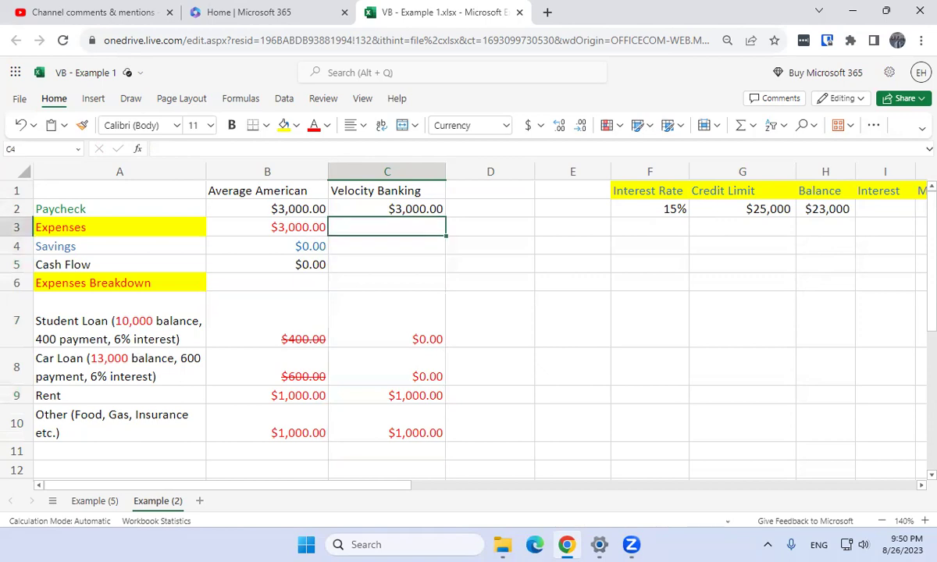
- Enter 2000 in C3, 0 in C4 and 1,000 in C5 under Velocity Banking
type("2000")
key("Return")
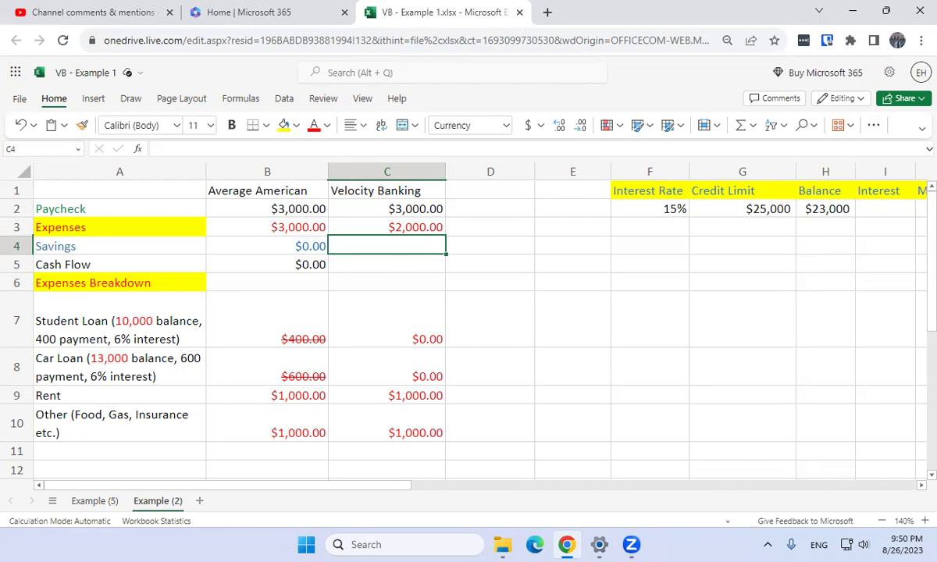
type("0")
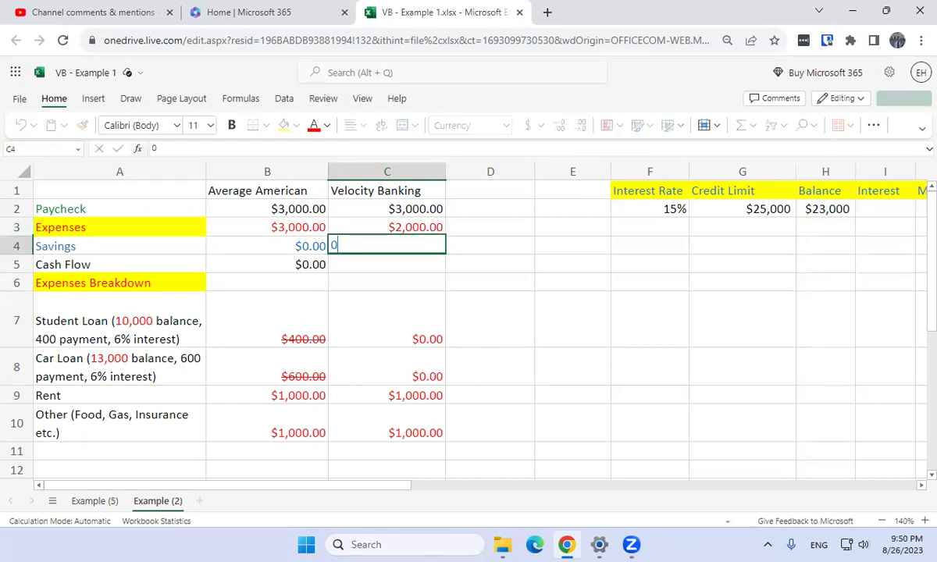
key("Return")
type("1")
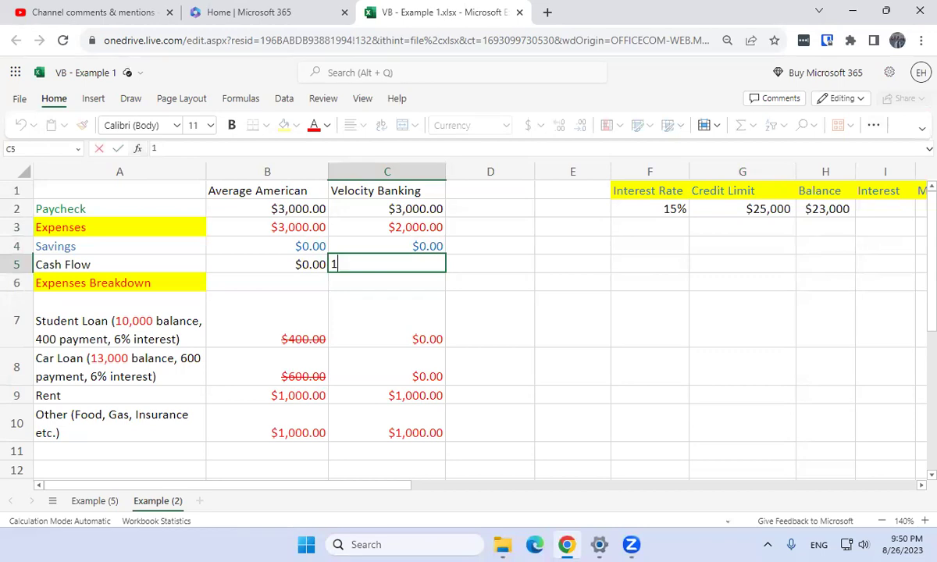
type(",000")
key("Return")
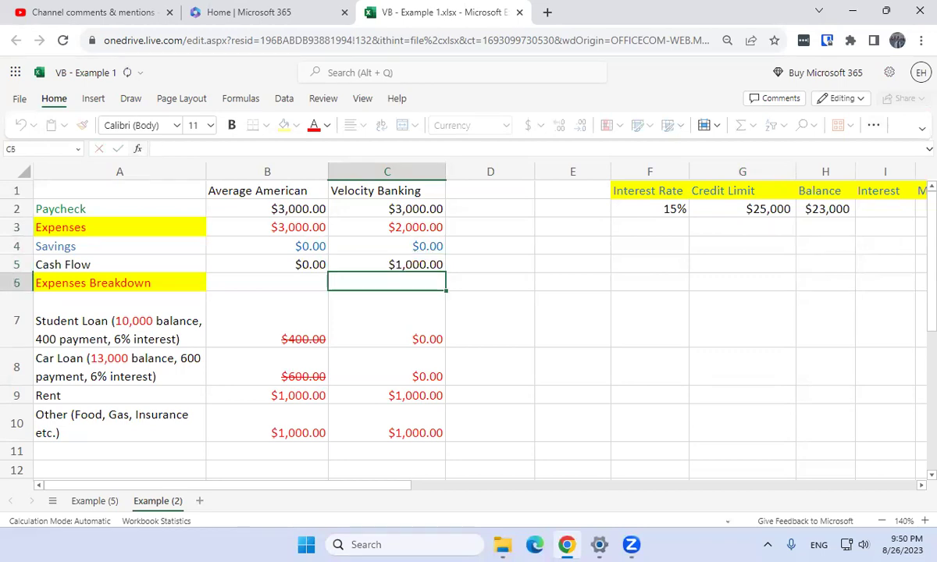
key("Up")
key("Up")
key("Up")
key("Up")
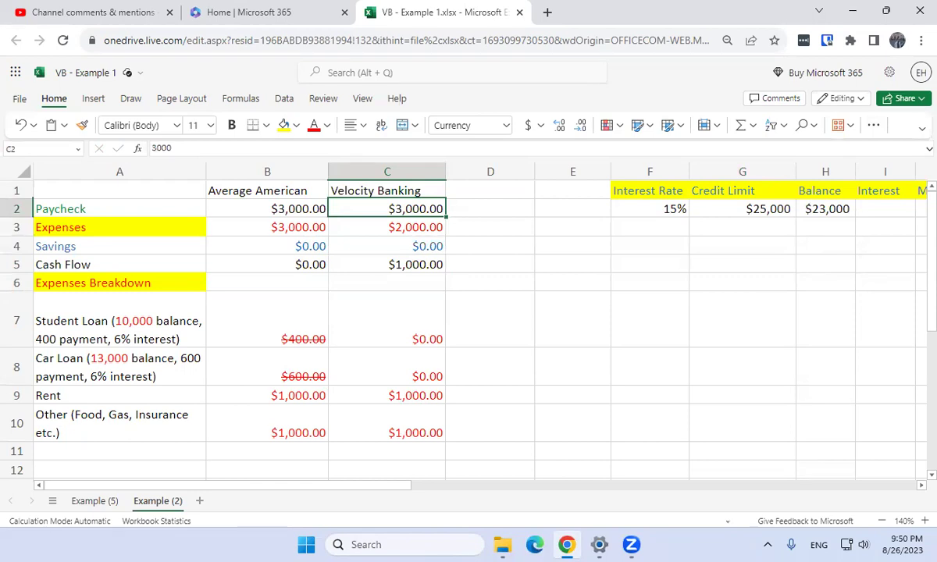
key("shift+Right")
key("shift+Right")
key("shift+Left")
key("shift+Left")
key("shift+Left")
key("shift+Right")
key("Right")
key("Right")
key("Right")
key("Right")
key("Right")
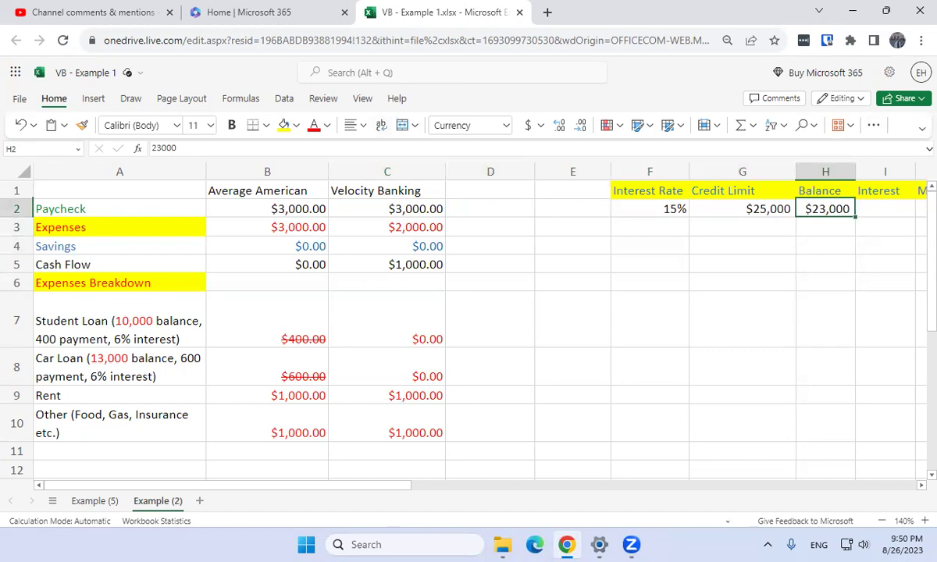
key("Left")
key("Left")
key("Left")
key("Left")
key("Left")
key("Left")
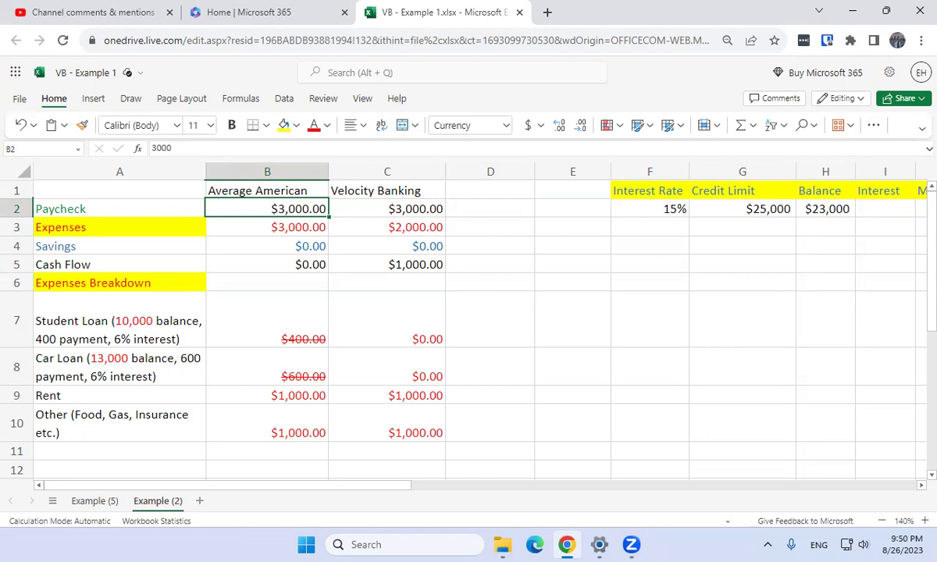
left_click(386, 208)
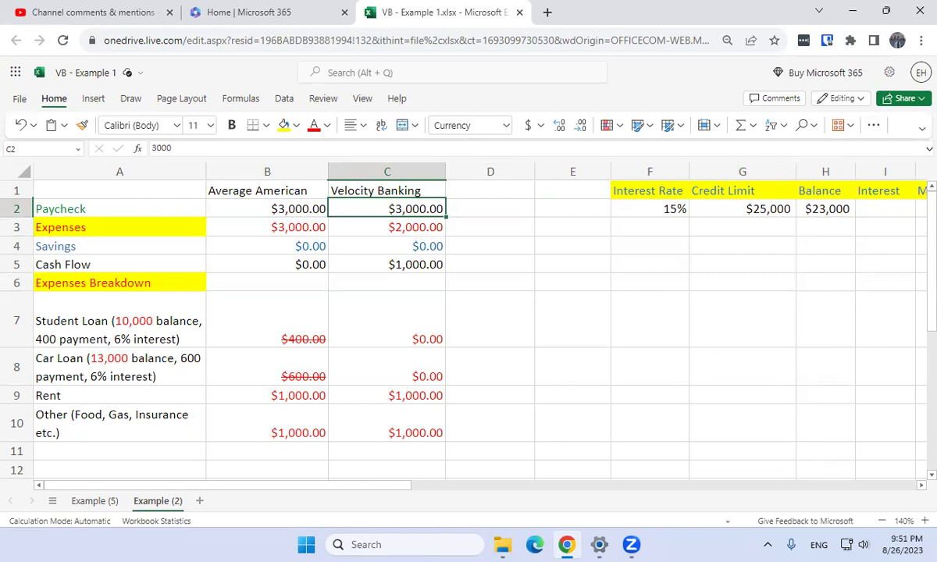
left_click(387, 246)
left_click(267, 283)
left_click(119, 367)
left_click(490, 264)
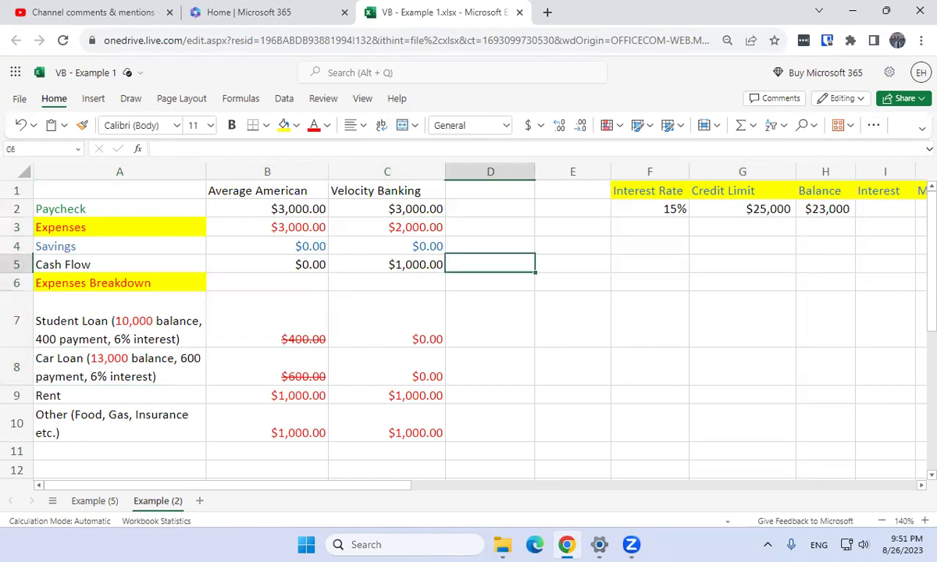
left_click(573, 227)
left_click(387, 208)
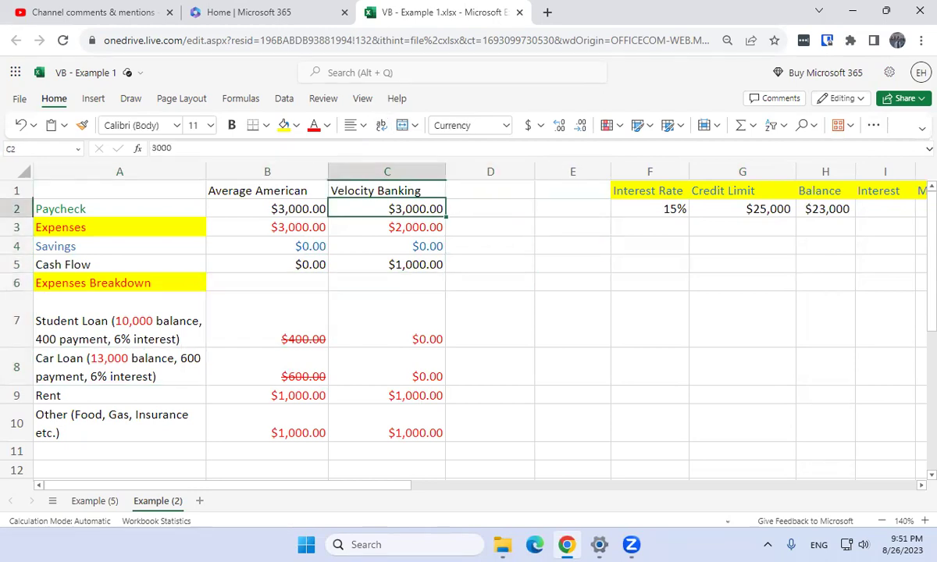
key("Right")
key("Right")
key("Right")
key("Right")
key("Right")
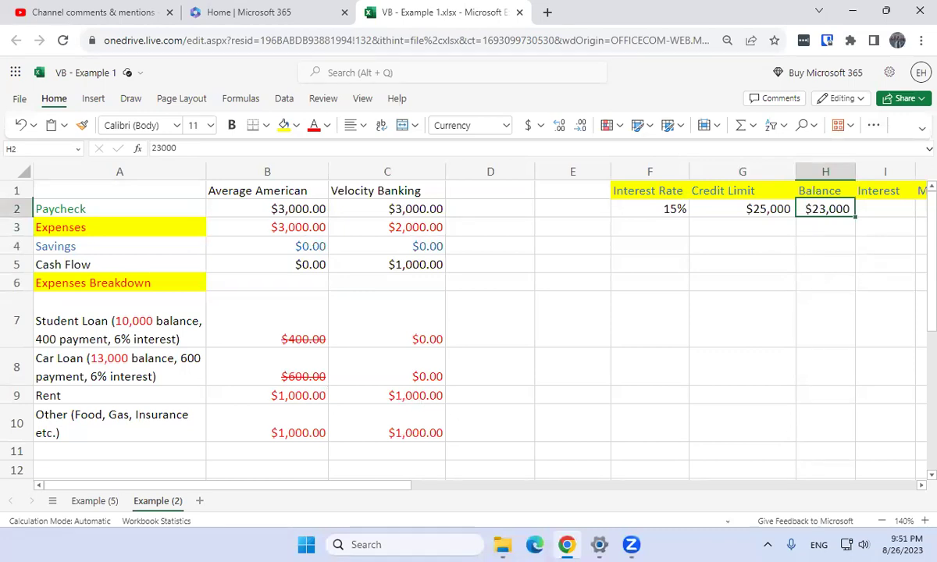
key("Left")
key("Left")
key("Left")
key("Left")
key("Left")
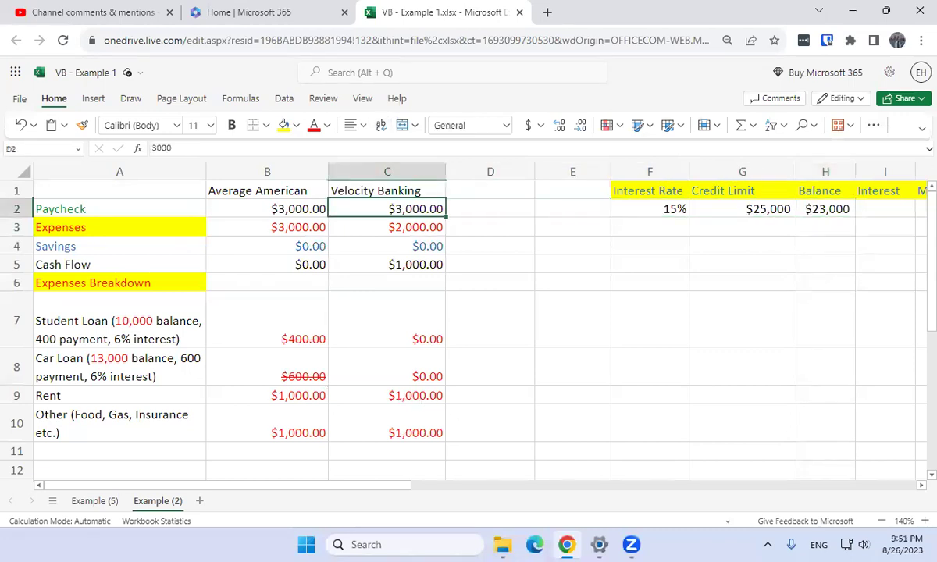
key("Down")
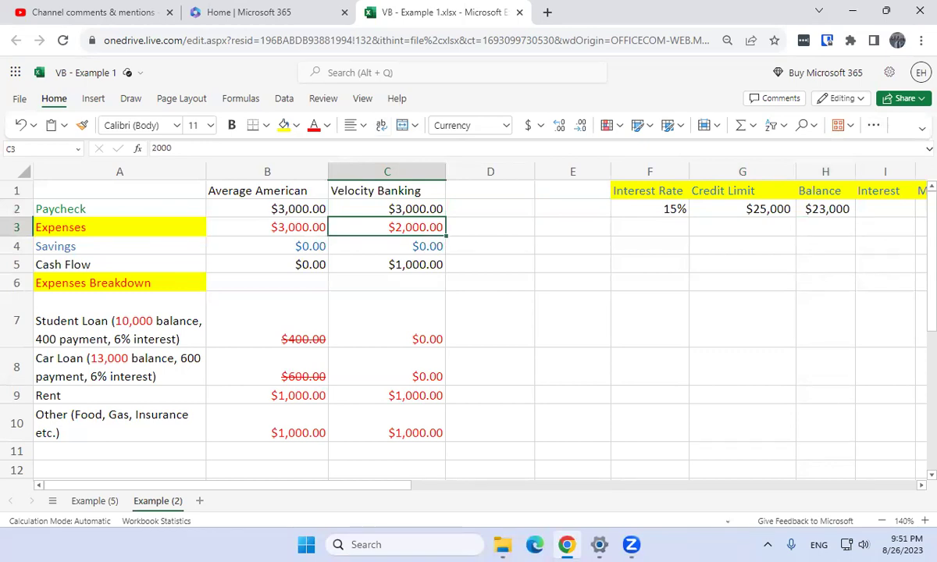
key("Right")
key("Right")
key("Right")
key("Right")
key("Right")
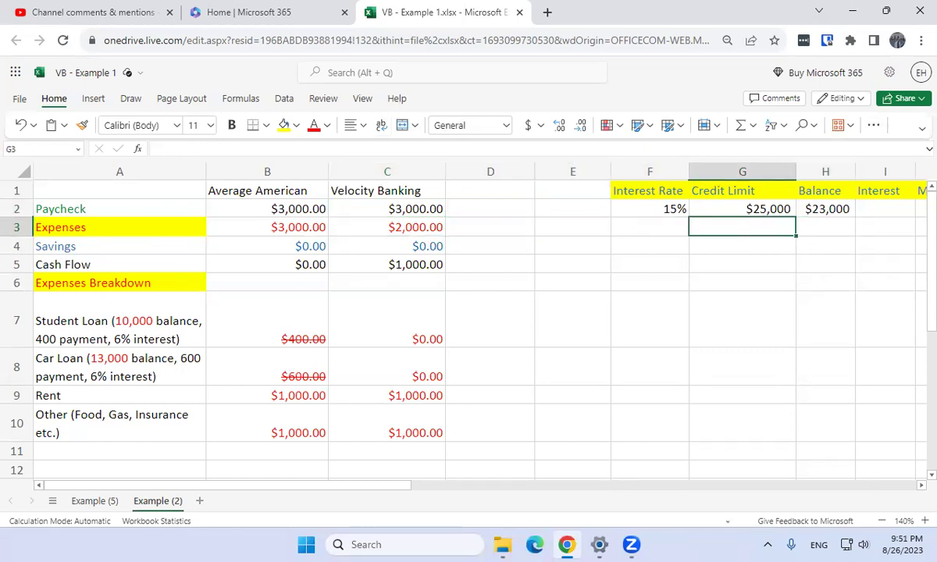
key("Left")
key("Left")
key("Left")
key("Left")
key("Left")
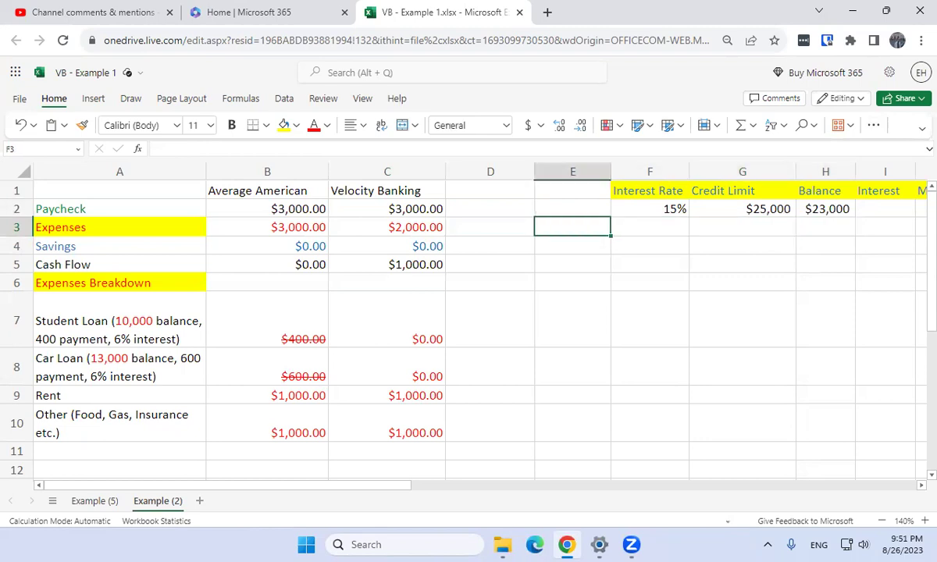
key("Down")
key("Down")
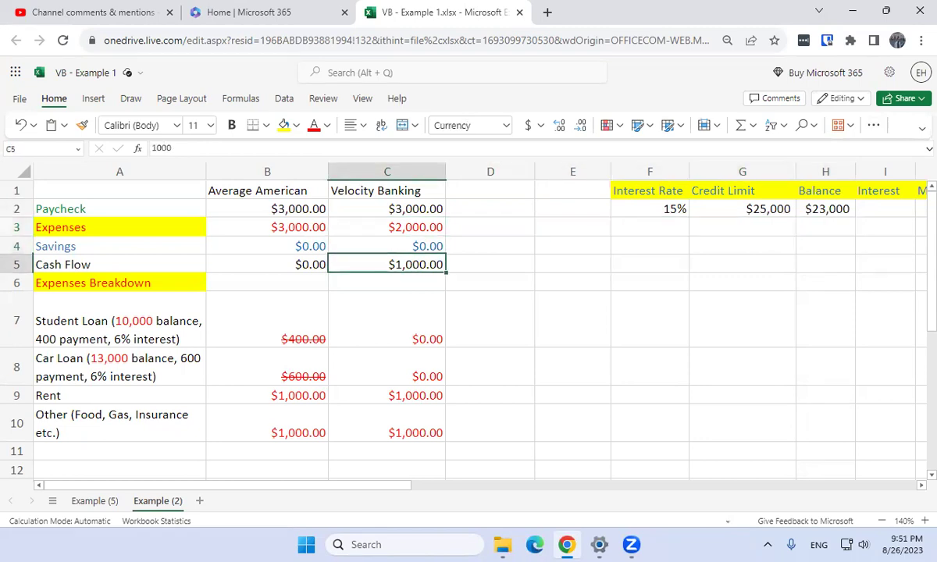
key("Right")
key("Right")
key("Right")
key("Right")
key("Right")
key("Up")
key("Up")
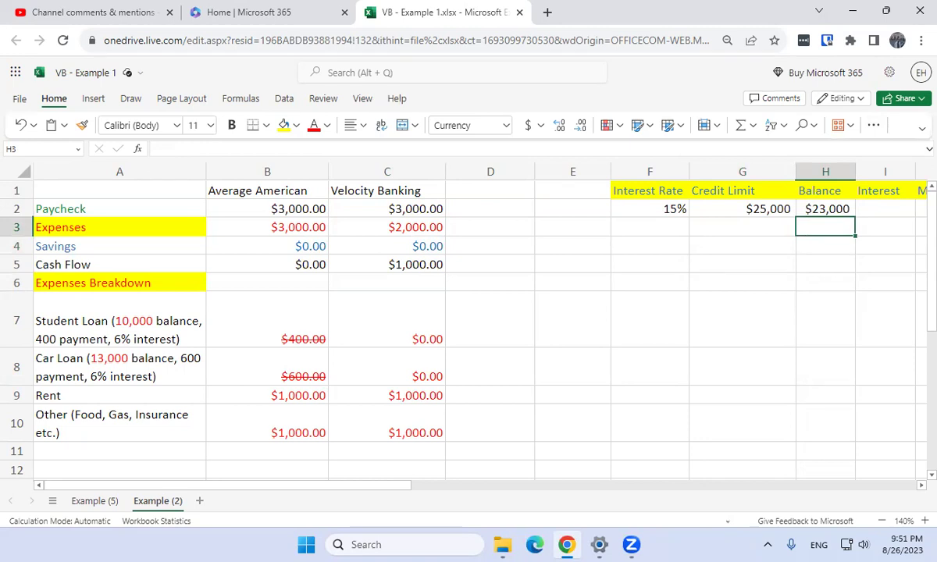
- Enter =H2-1000 for a $22,000 balance, then copy it so H4 shows $21,000
type("=h2")
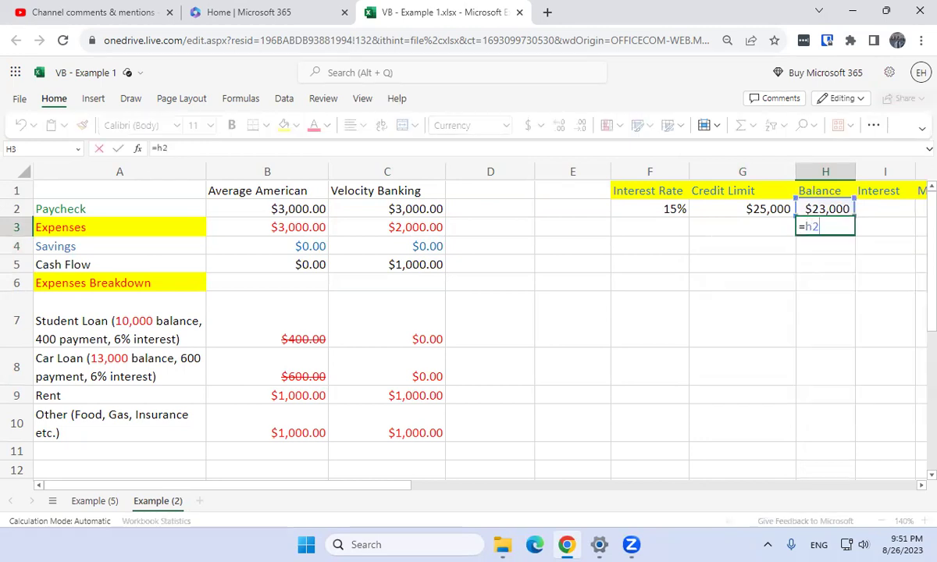
type("-1000")
key("Return")
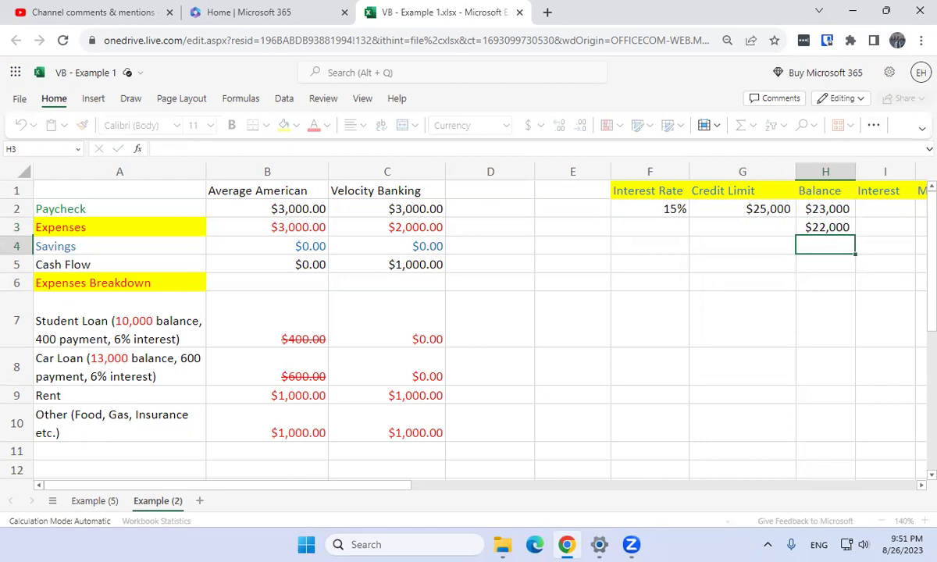
key("Up")
key("ctrl+c")
key("Down")
key("ctrl+v")
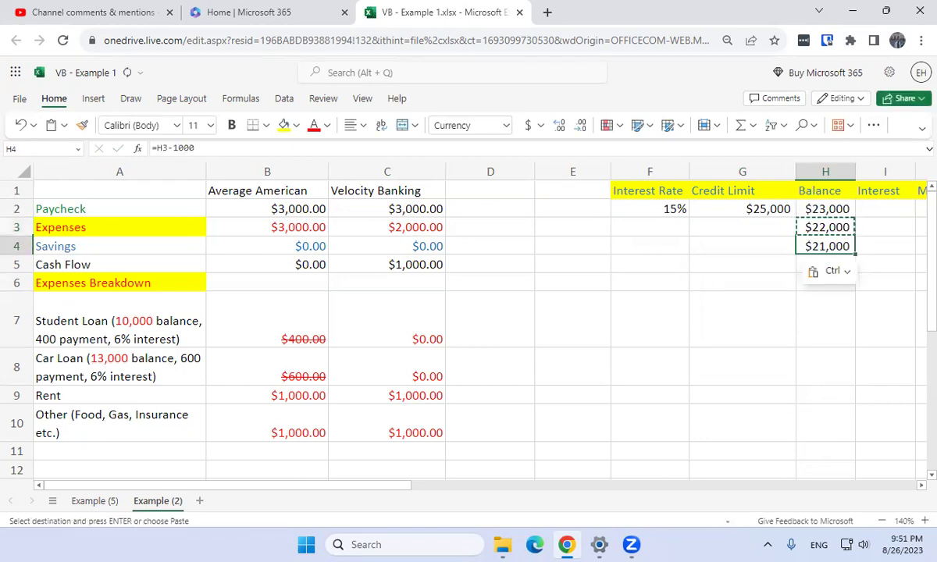
- Paste the balance formula down column H through H25 so balances fall to $0
key("shift+Down")
key("shift+Down")
key("shift+Down")
key("shift+Down")
key("shift+Down")
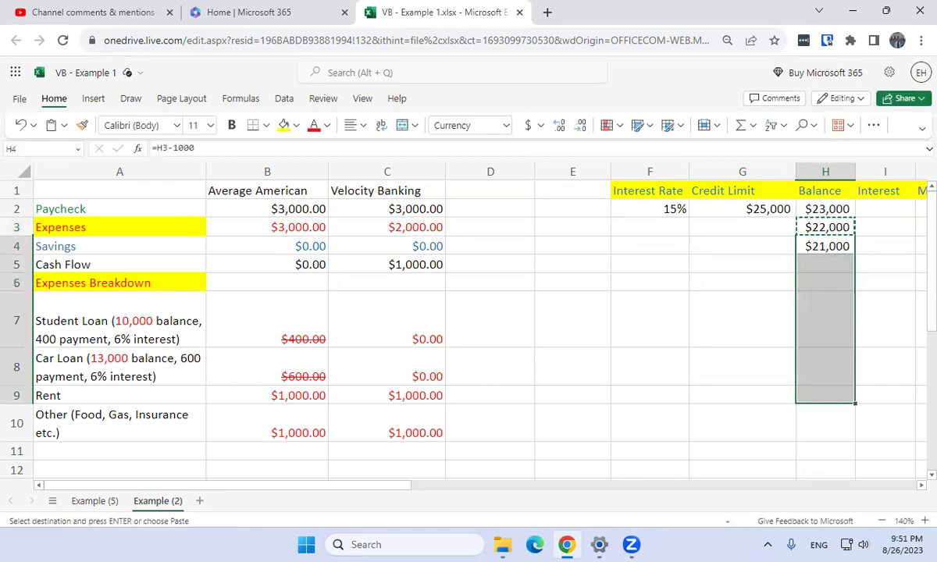
key("ctrl+v")
key("Down")
key("Down")
key("Down")
key("Down")
key("Down")
key("Down")
key("ctrl+v")
key("Down")
key("ctrl+v")
key("Down")
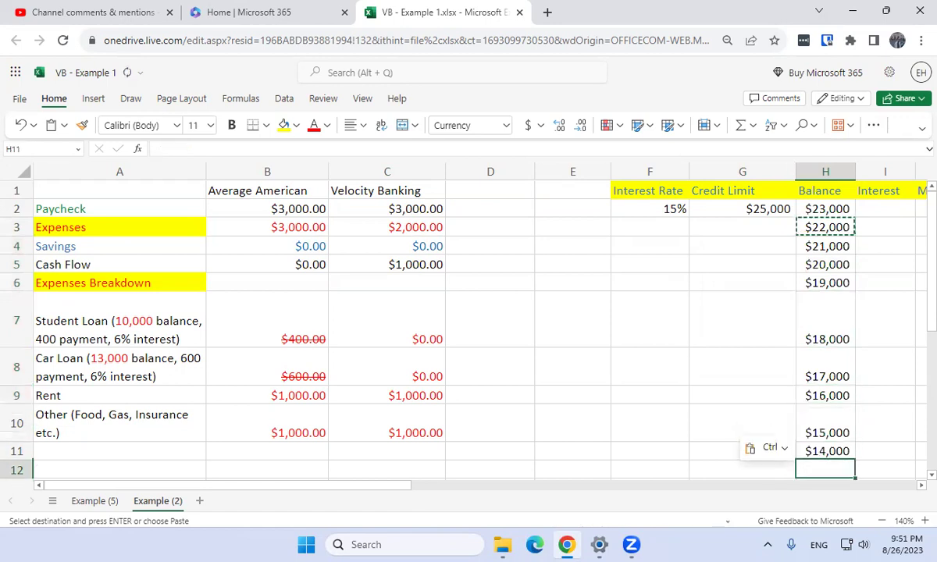
key("ctrl+v")
key("Down")
key("ctrl+v")
key("Down")
key("ctrl+v")
key("Down")
key("ctrl+v")
key("Down")
key("ctrl+v")
key("Down")
key("ctrl+v")
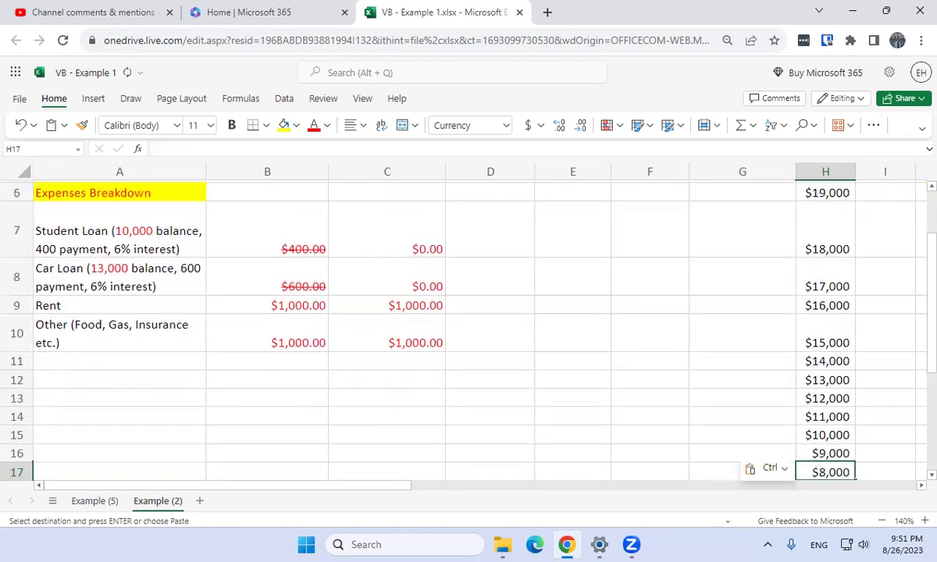
key("Down")
key("ctrl+v")
key("Down")
key("ctrl+v")
key("Down")
key("ctrl+v")
key("Down")
key("ctrl+v")
key("Down")
key("ctrl+v")
key("Down")
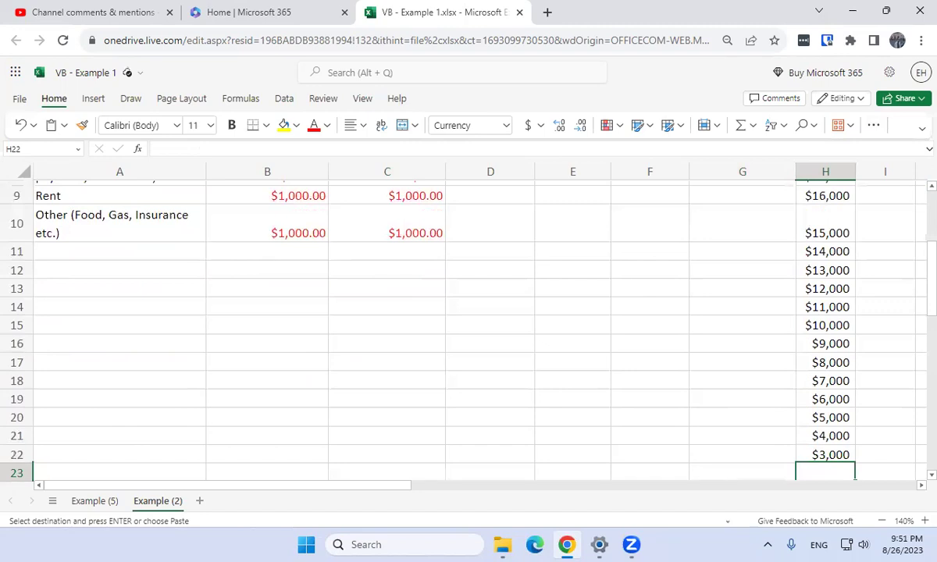
key("ctrl+v")
key("Down")
key("ctrl+v")
key("Down")
key("ctrl+v")
- Move the selection over to J2, the first Month cell
key("Up")
key("Up")
key("Up")
key("Up")
key("Up")
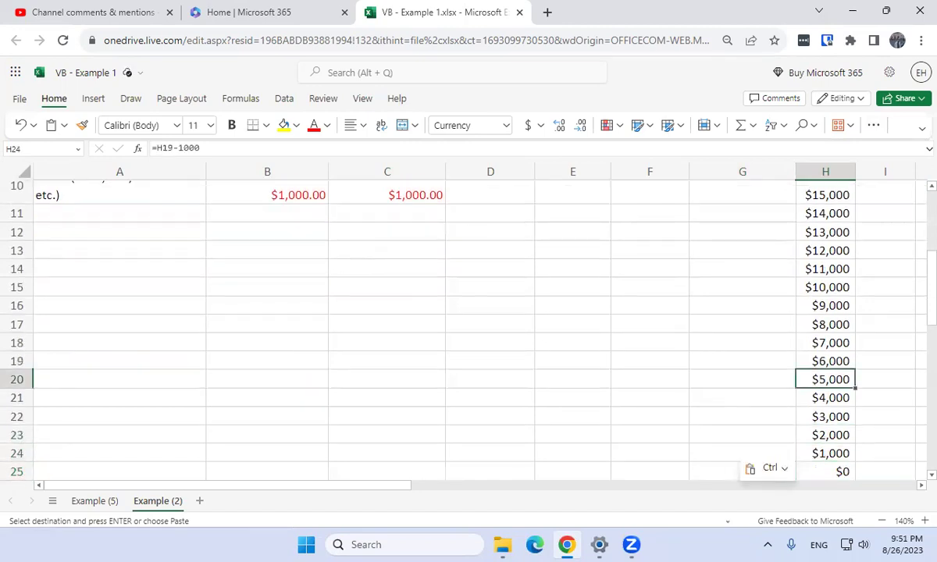
key("Up")
key("Up")
key("Up")
key("Up")
key("Up")
key("Up")
key("Up")
key("Up")
key("Up")
key("Up")
key("Up")
key("Up")
key("Up")
key("Up")
key("Up")
key("Up")
key("Up")
key("Up")
key("Up")
key("Right")
key("Right")
key("Right")
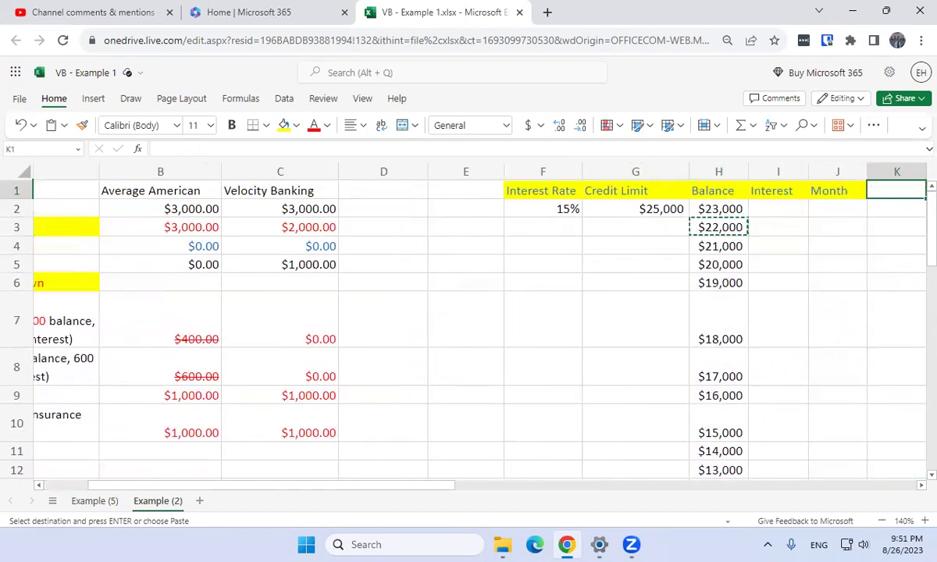
key("Left")
key("Down")
key("Left")
key("Left")
key("Left")
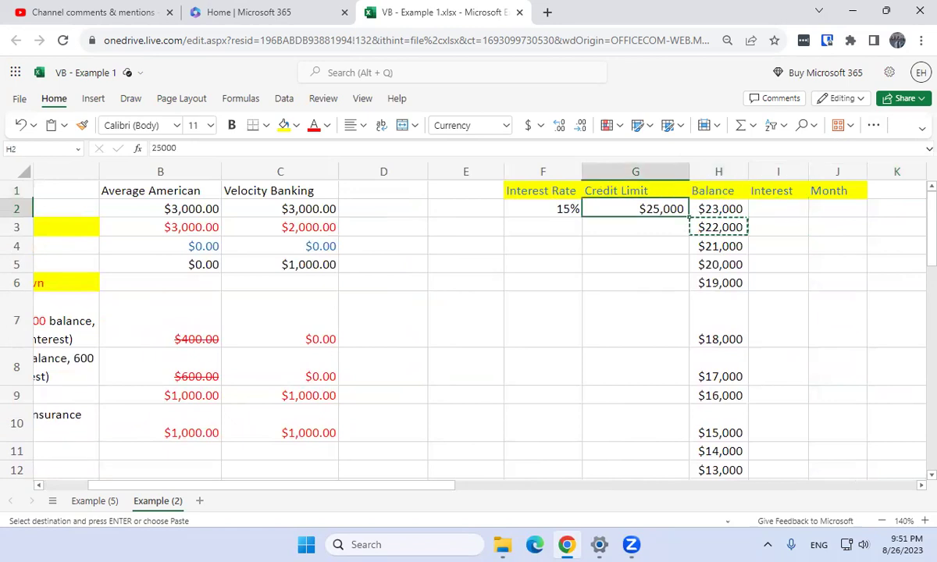
key("Left")
key("Left")
key("Left")
key("Left")
key("Left")
key("Up")
key("Right")
key("Right")
key("Down")
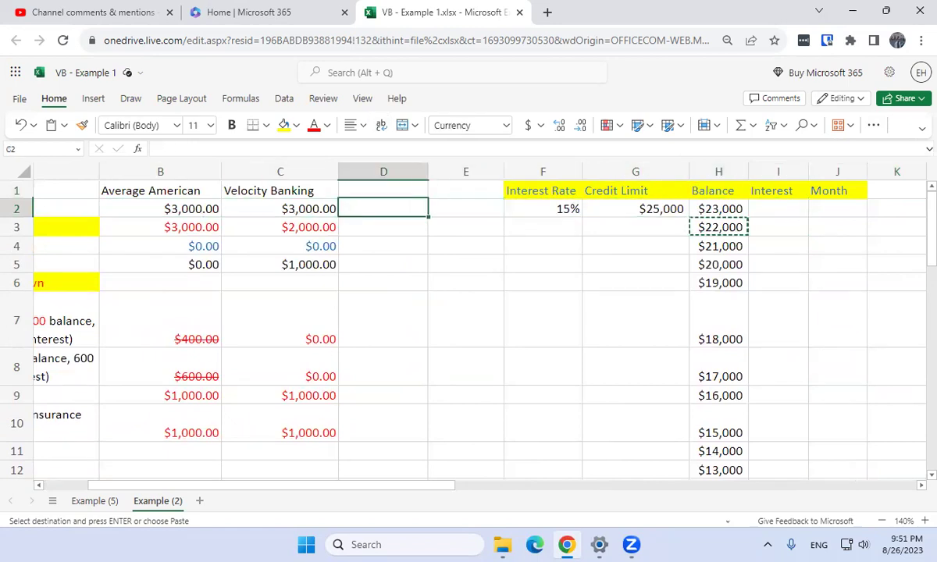
key("Right")
key("Right")
key("Right")
key("Right")
key("Right")
key("Right")
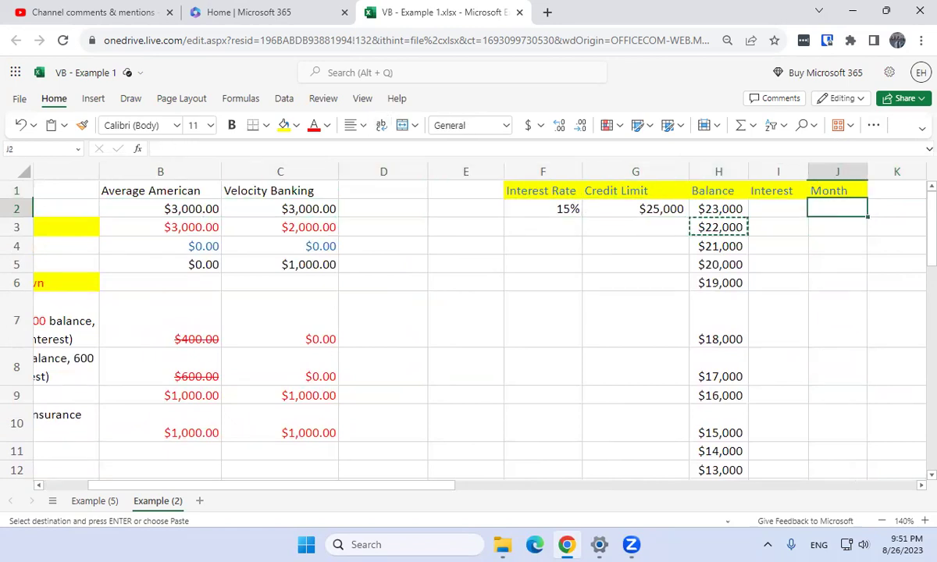
- Enter month numbers 0 through 10 down column J starting at J2
type("0")
key("Return")
type("1")
key("Return")
type("2")
key("Return")
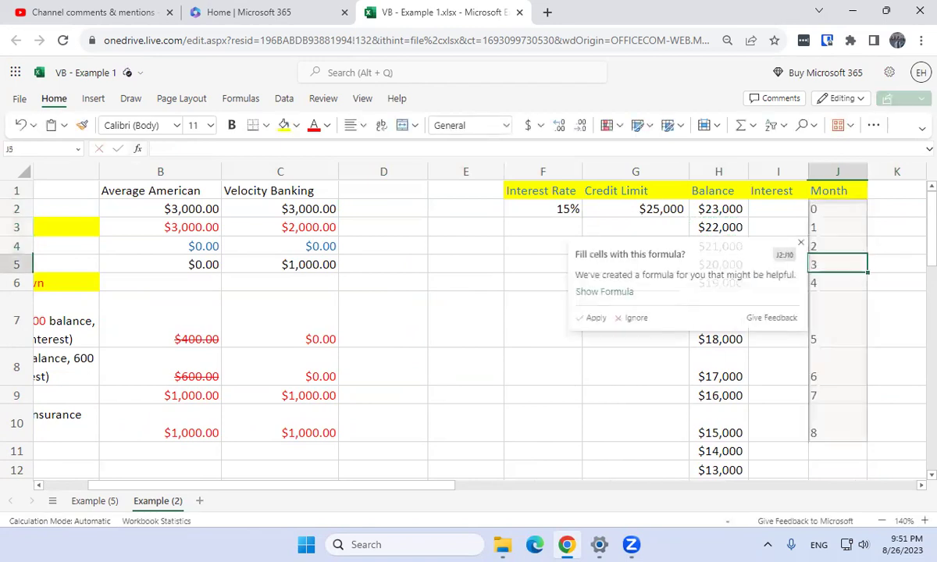
type("3")
key("Return")
type("4")
key("Return")
type("5")
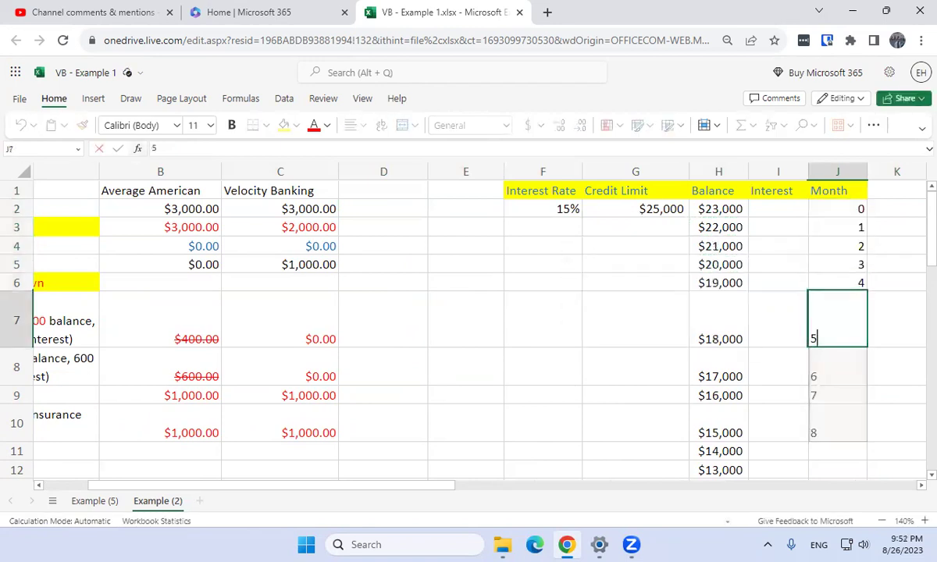
key("Return")
type("6")
key("Return")
type("7")
key("Return")
type("8")
key("Return")
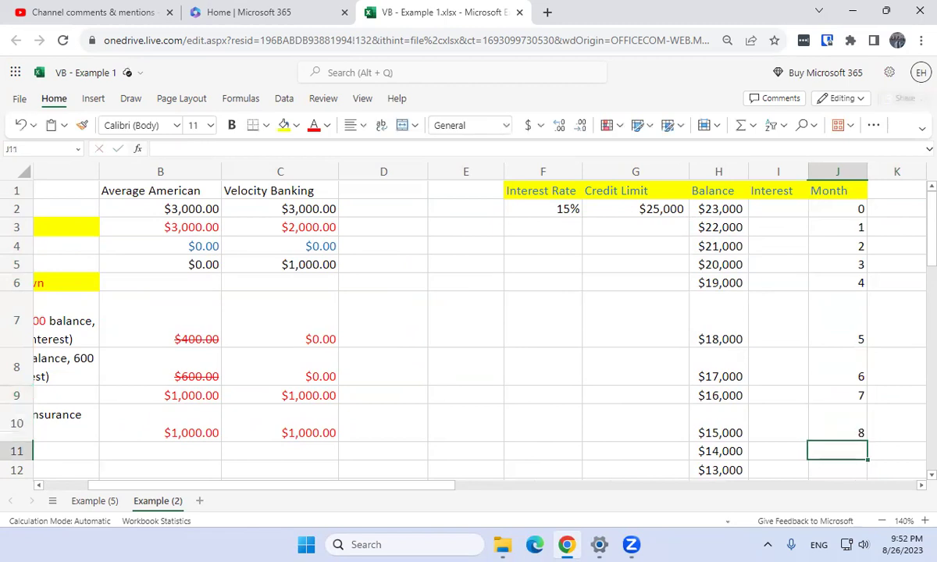
type("9")
key("Return")
type("10")
key("Return")
- Continue the Month column with numbers 11 through 20
type("11")
key("Return")
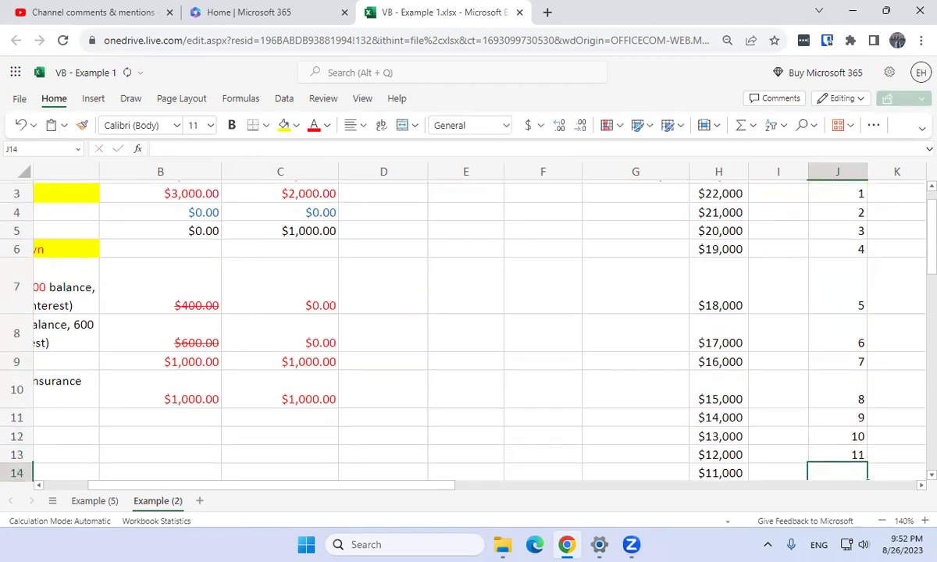
type("12")
key("Return")
type("13")
key("Return")
type("14")
key("Return")
type("15")
key("Return")
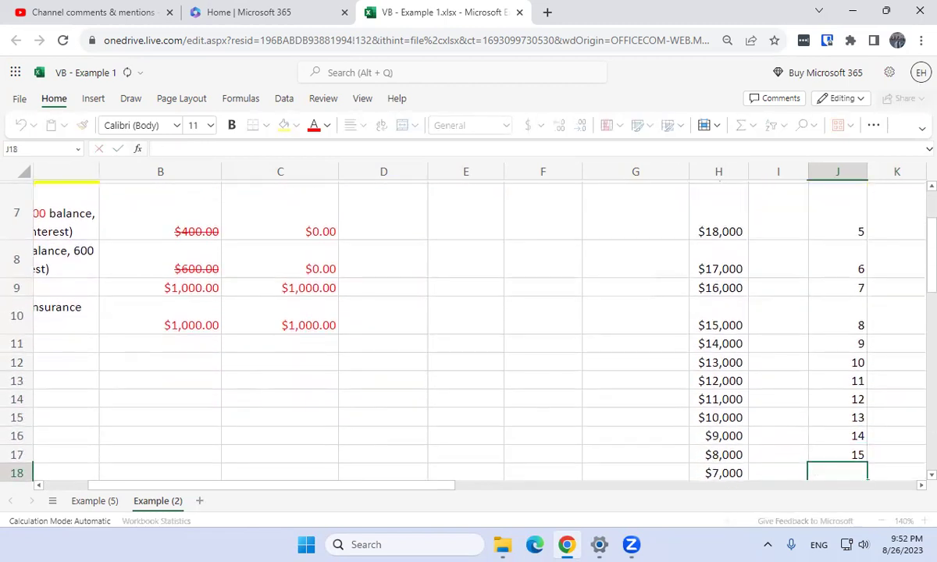
type("16")
key("Return")
type("17")
key("Return")
type("18")
key("Return")
type("19")
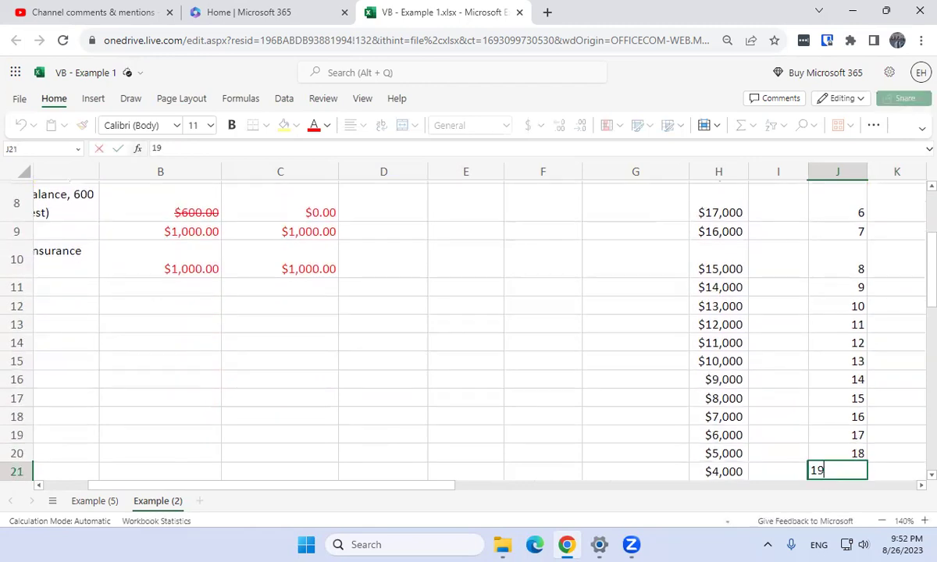
key("Return")
type("20")
key("Return")
- Correct the mistyped 221 in J23 to 21 and add month 22 in J24
type("221")
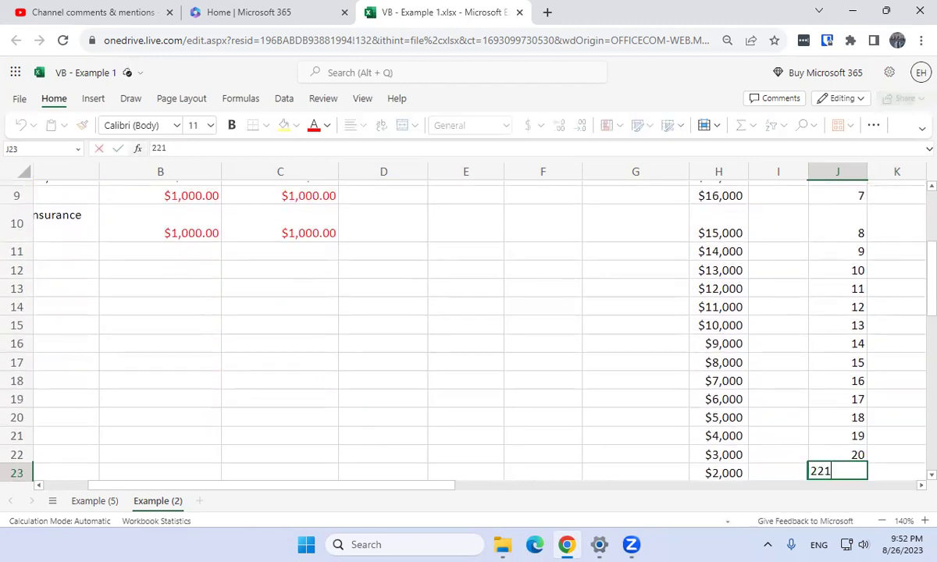
key("Return")
key("Up")
type("21")
key("Return")
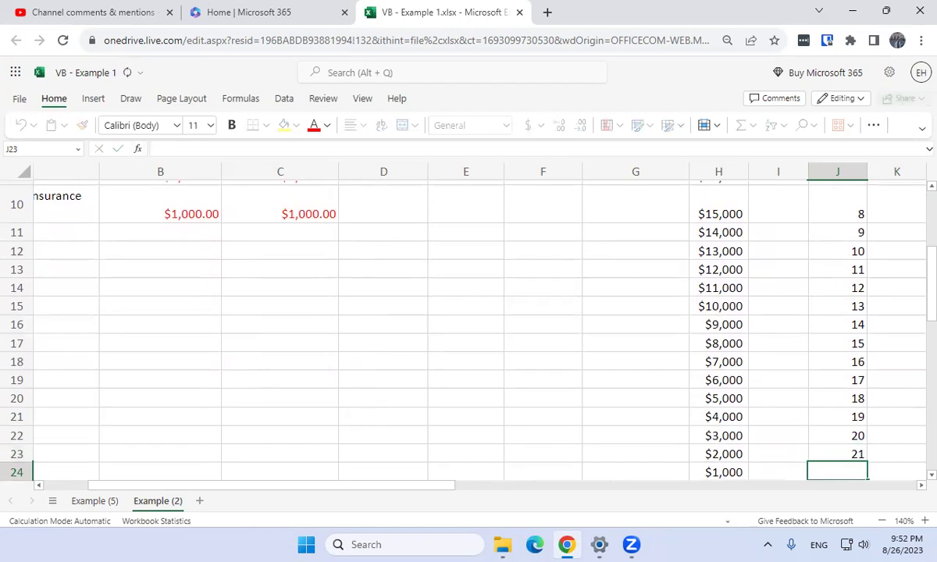
type("22")
key("Return")
key("Up")
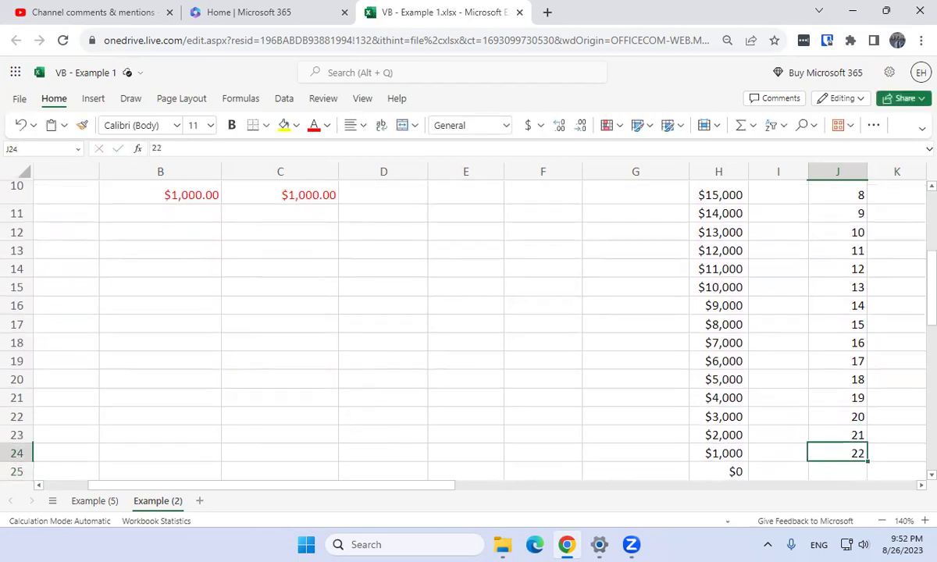
key("Up")
key("Up")
key("Up")
key("Up")
key("Up")
key("Up")
key("Up")
key("Up")
key("Up")
key("Up")
key("Up")
key("Up")
key("Up")
key("Up")
key("Up")
key("Up")
key("Up")
key("Up")
key("Up")
key("Up")
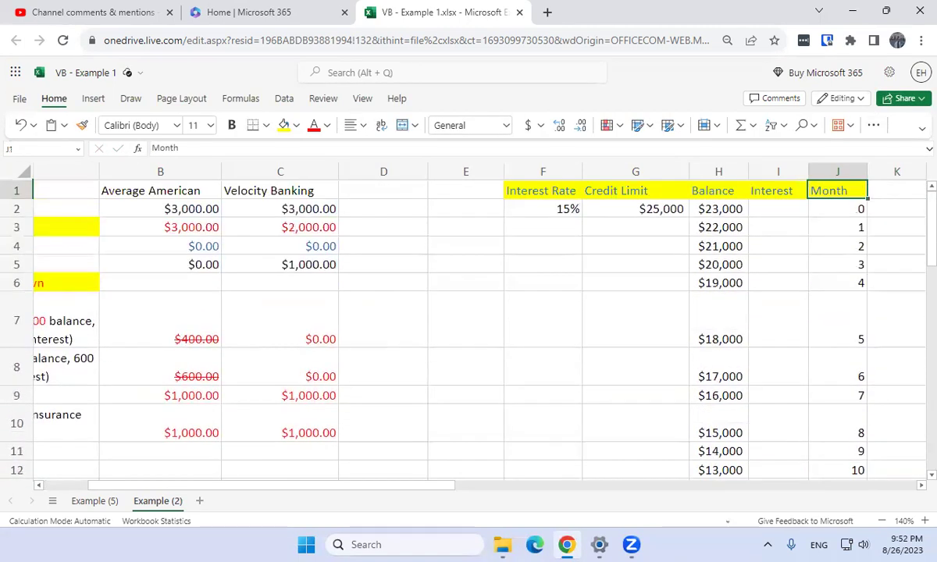
key("Left")
key("Left")
key("Left")
key("Left")
key("Left")
key("Left")
key("Left")
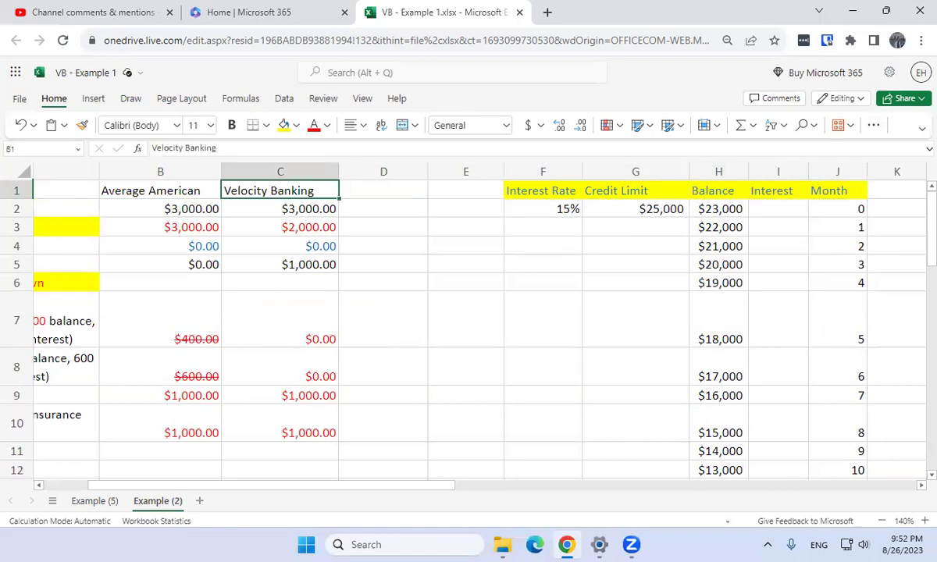
key("Down")
key("Down")
key("Down")
key("Down")
key("Left")
key("Up")
key("Up")
key("Up")
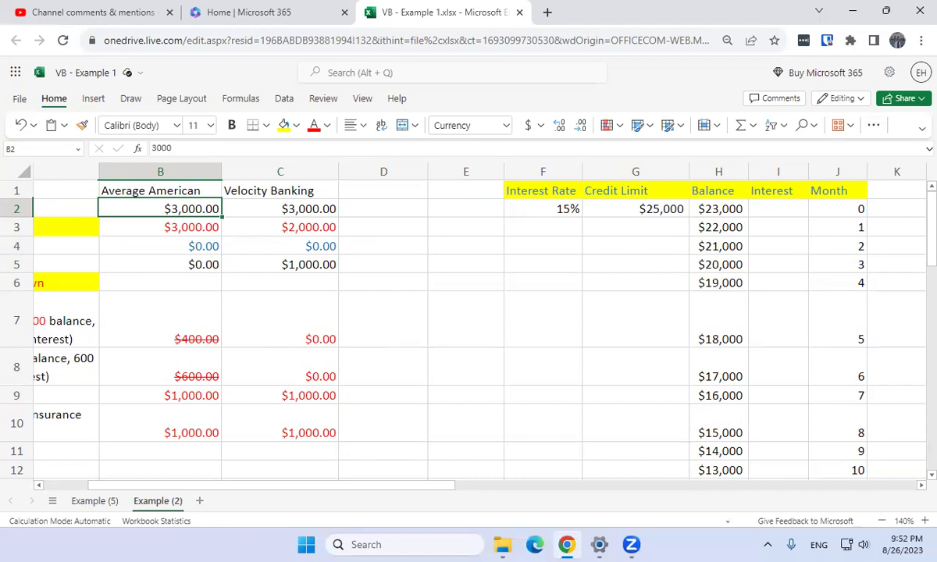
left_click(280, 209)
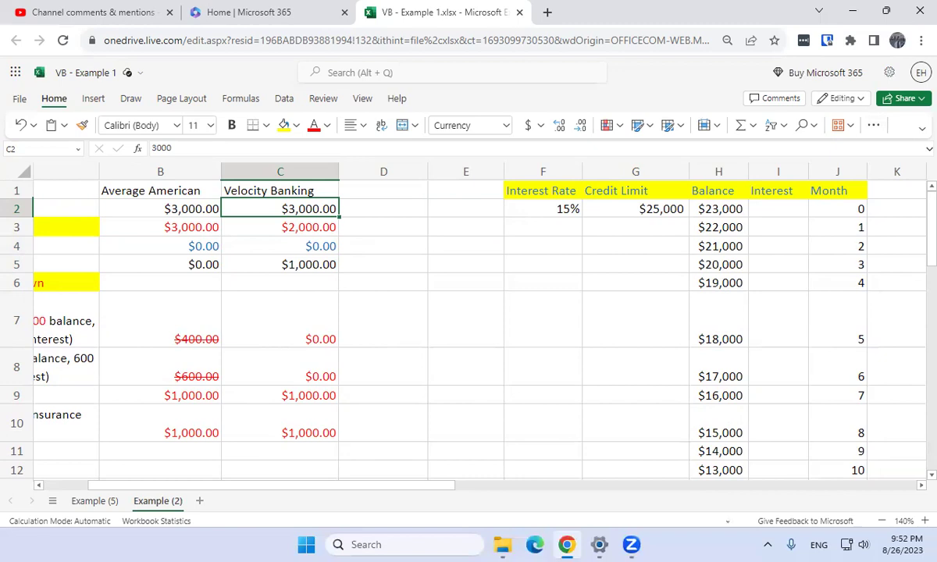
key("Right")
key("Right")
key("Right")
key("Right")
key("Right")
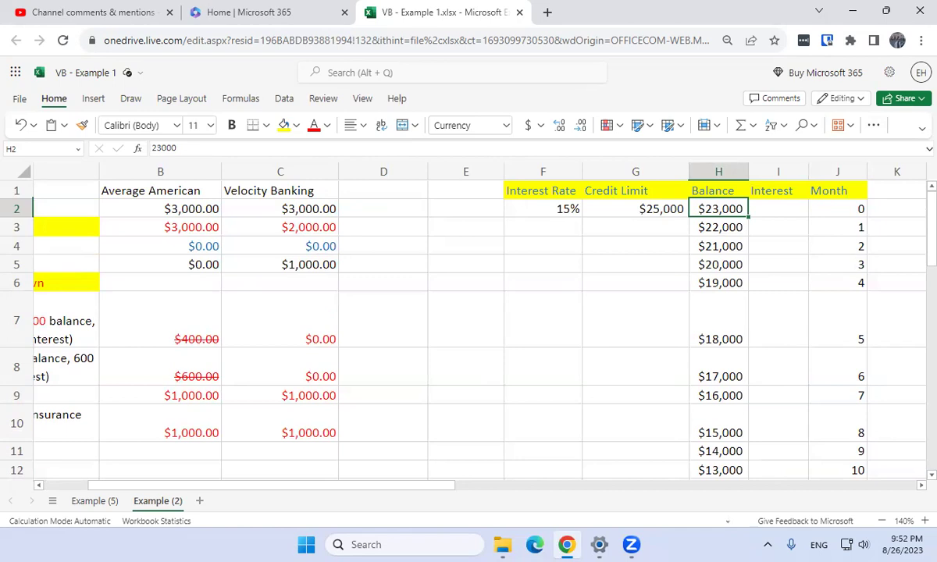
key("shift+Down")
key("shift+Down")
key("shift+Down")
key("shift+Down")
key("shift+Down")
key("shift+Down")
key("shift+Down")
key("shift+Down")
key("shift+Down")
key("shift+Down")
key("shift+Down")
key("shift+Down")
key("shift+Down")
key("shift+Down")
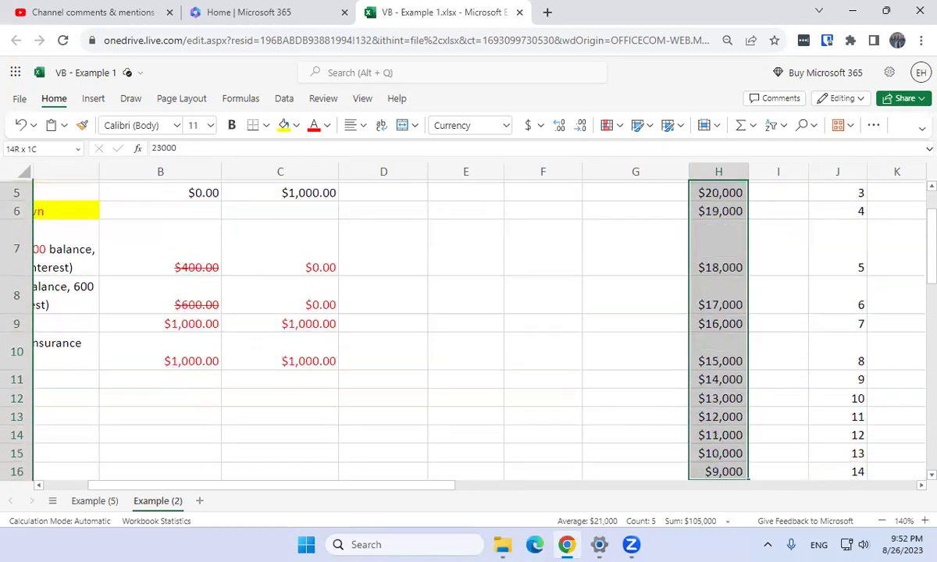
key("shift+Down")
key("shift+Down")
key("shift+Down")
key("shift+Down")
key("shift+Down")
key("shift+Down")
key("shift+Down")
key("shift+Down")
key("shift+Down")
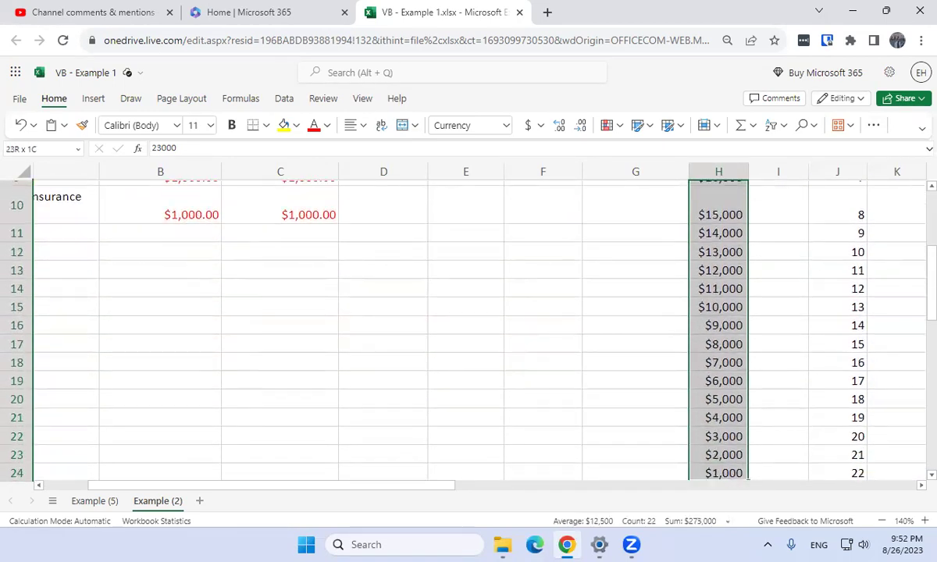
key("shift+Down")
key("shift+Up")
key("shift+Up")
key("shift+Up")
key("shift+Up")
key("shift+Up")
key("shift+Up")
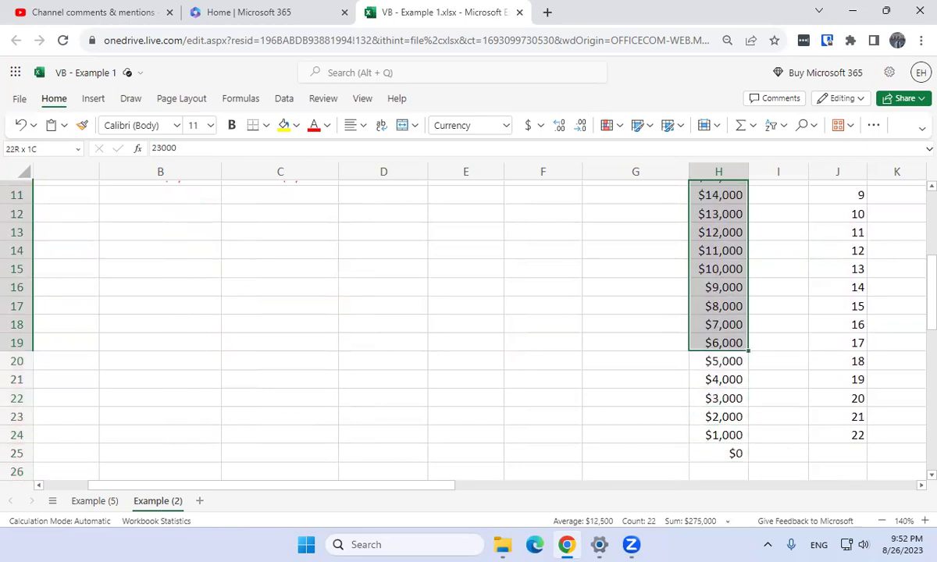
key("shift+Up")
key("shift+Up")
key("shift+Up")
key("shift+Up")
key("shift+Up")
key("shift+Up")
key("shift+Up")
key("shift+Up")
key("shift+Up")
key("shift+Up")
key("shift+Up")
key("shift+Up")
key("shift+Up")
key("shift+Up")
key("shift+Up")
key("shift+Up")
key("shift+Up")
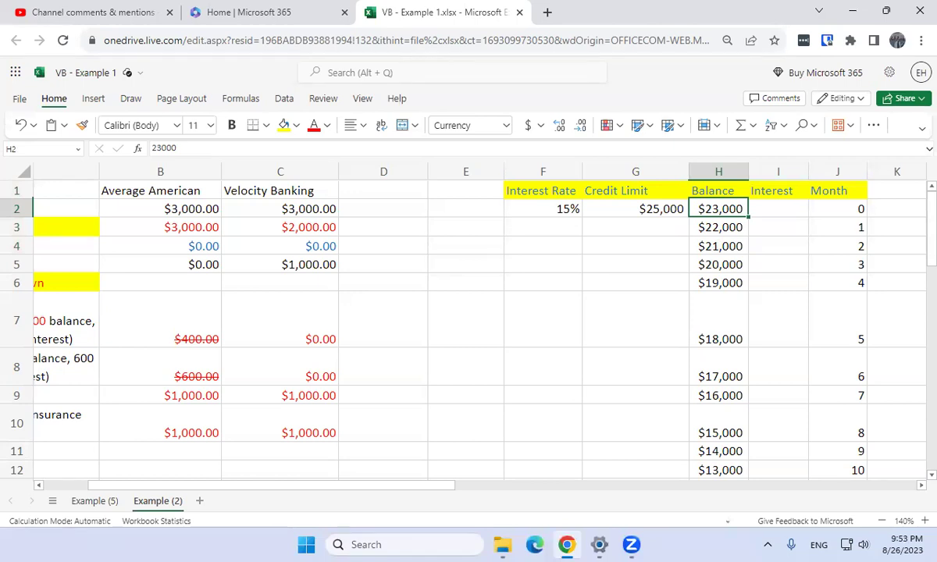
key("Left")
key("Left")
key("Left")
key("Left")
key("Left")
key("Left")
key("Left")
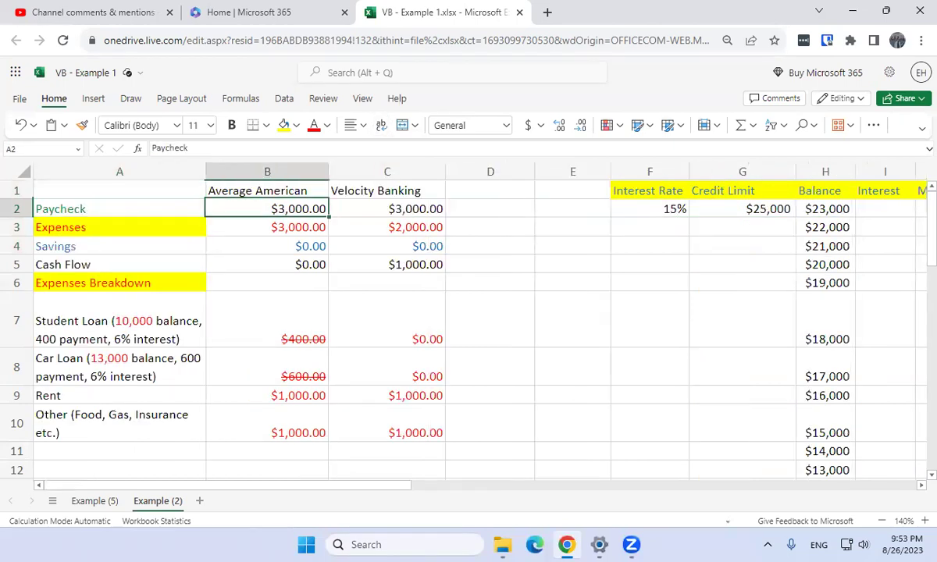
key("Up")
key("Right")
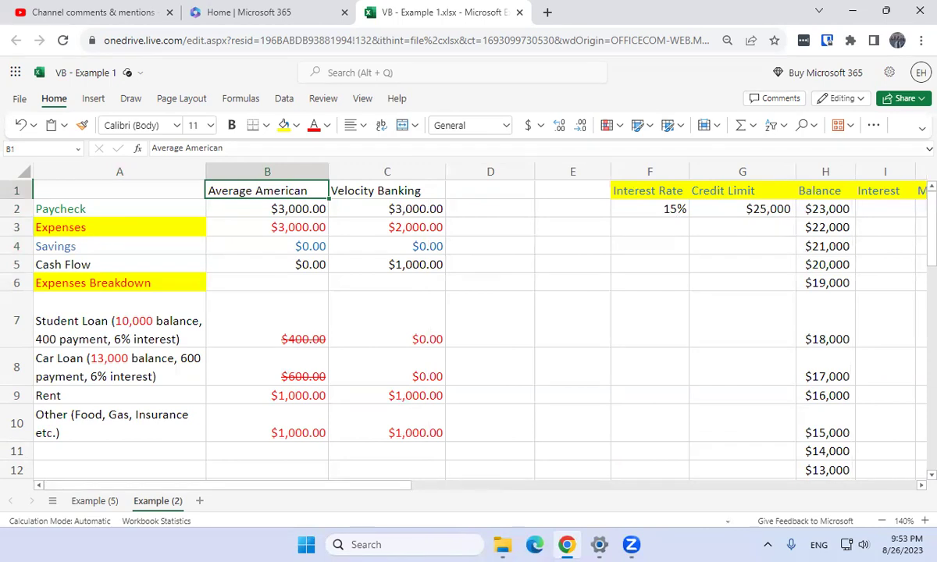
key("Right")
key("Down")
key("Down")
key("Down")
key("Down")
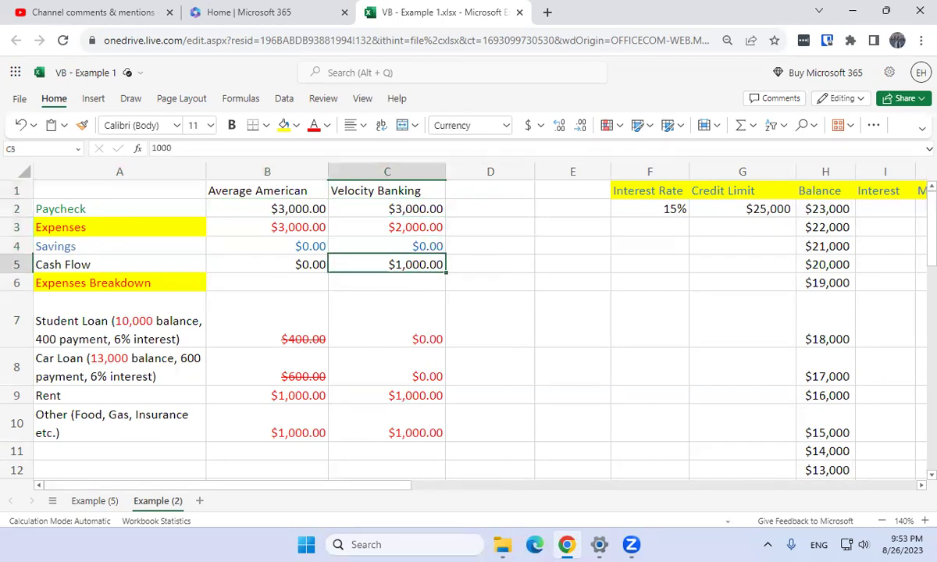